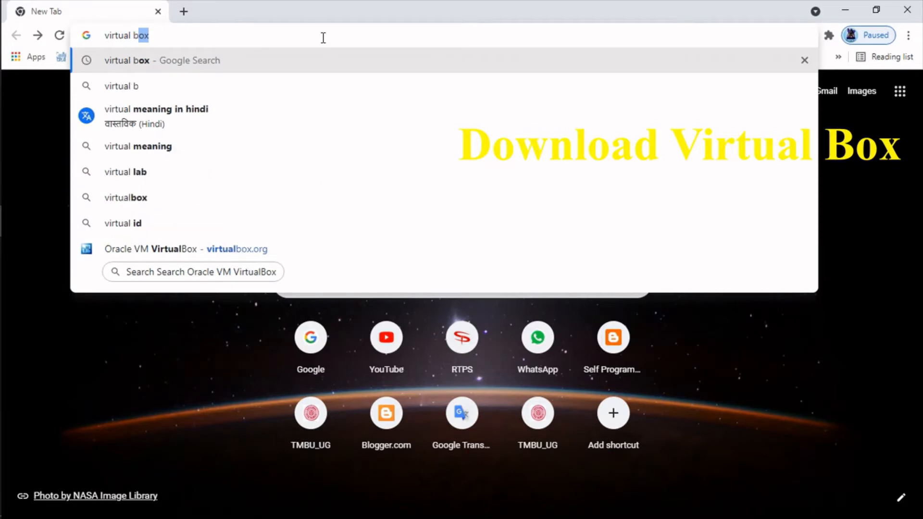
Find virtualbox.org and start downloading the VirtualBox 6.1 installer for Windows hosts through IDM
key("Return")
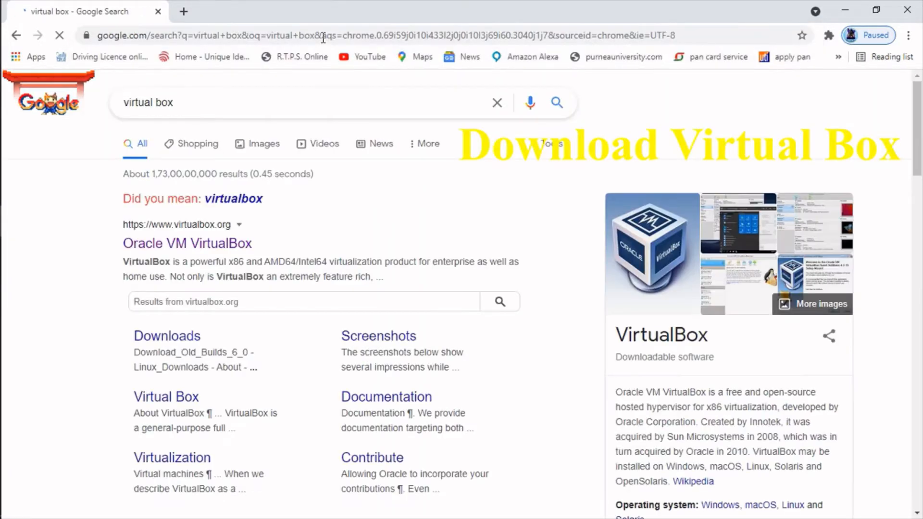
left_click(202, 246)
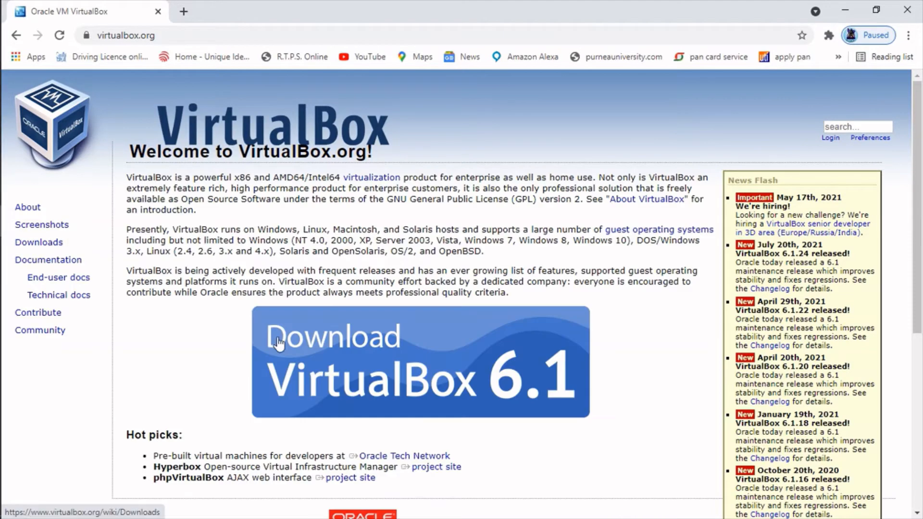
left_click(435, 361)
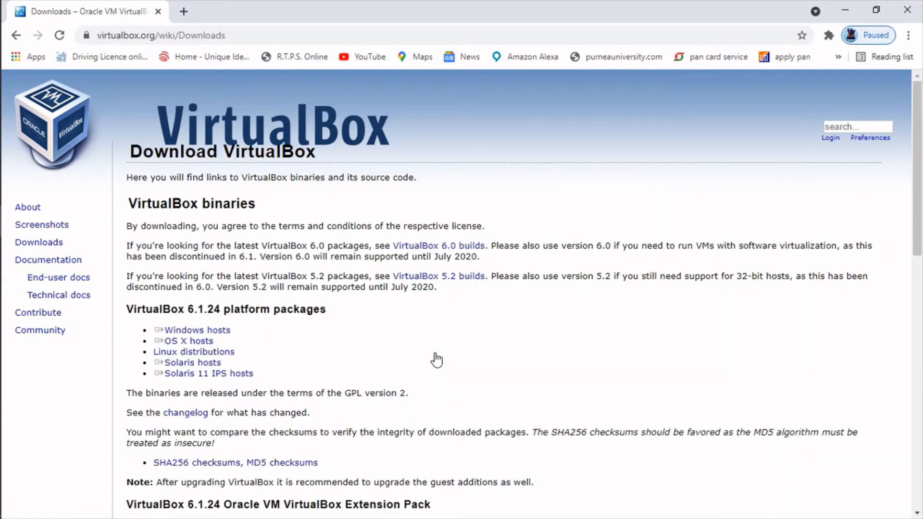
left_click(225, 331)
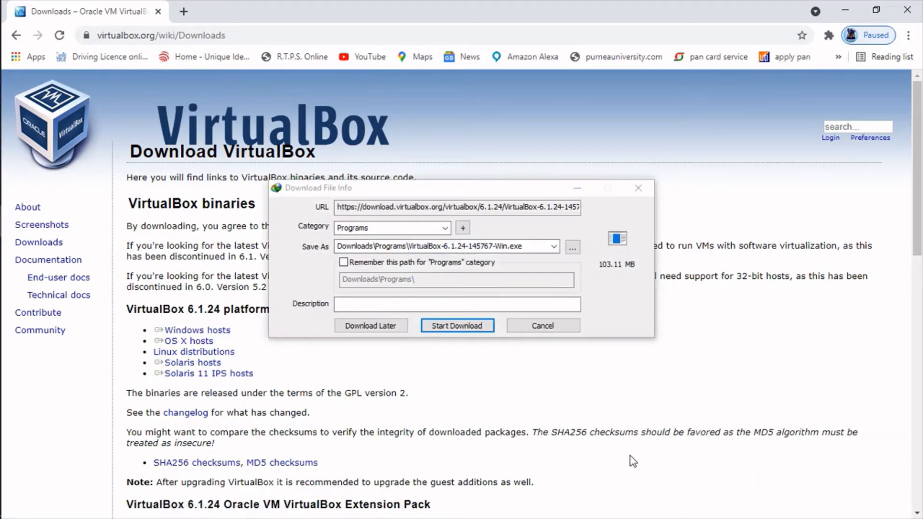
left_click(467, 325)
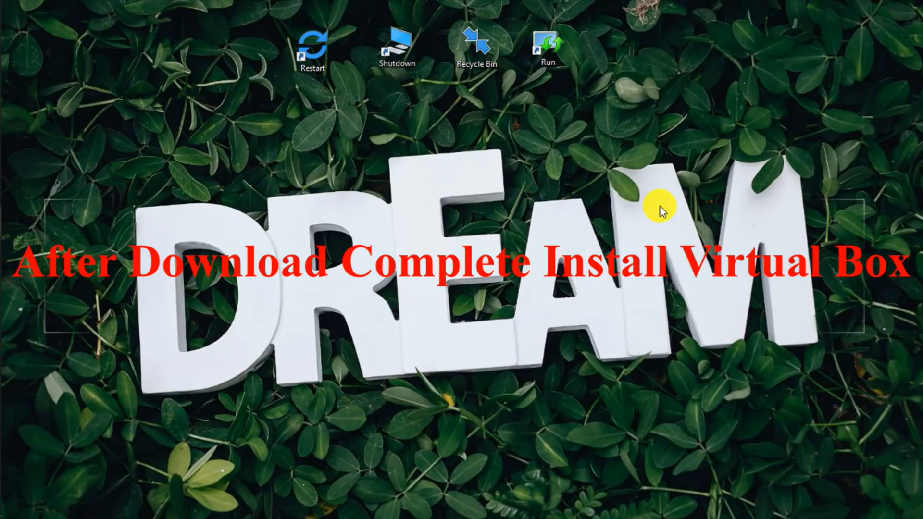
Search for 'arch linux' in the browser and open the official archlinux.org website
key("alt+Tab")
left_click(402, 37)
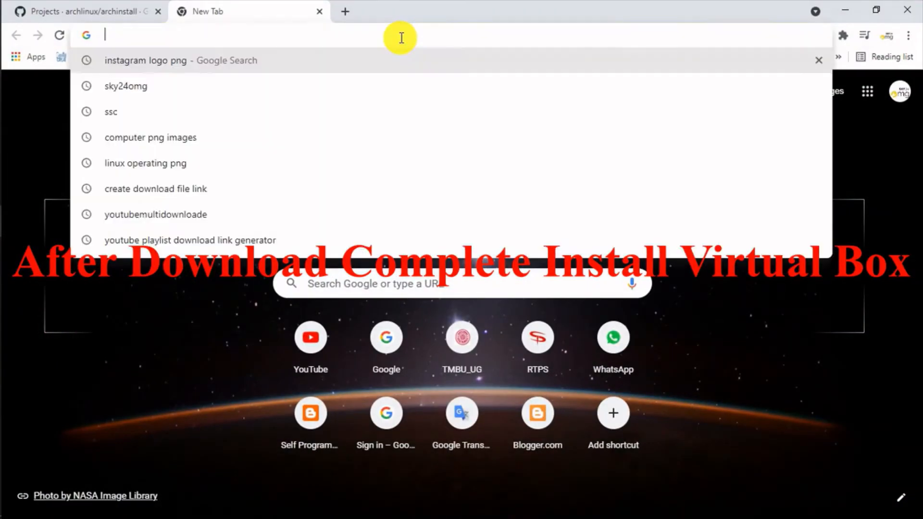
type("ar")
key("Down")
key("Return")
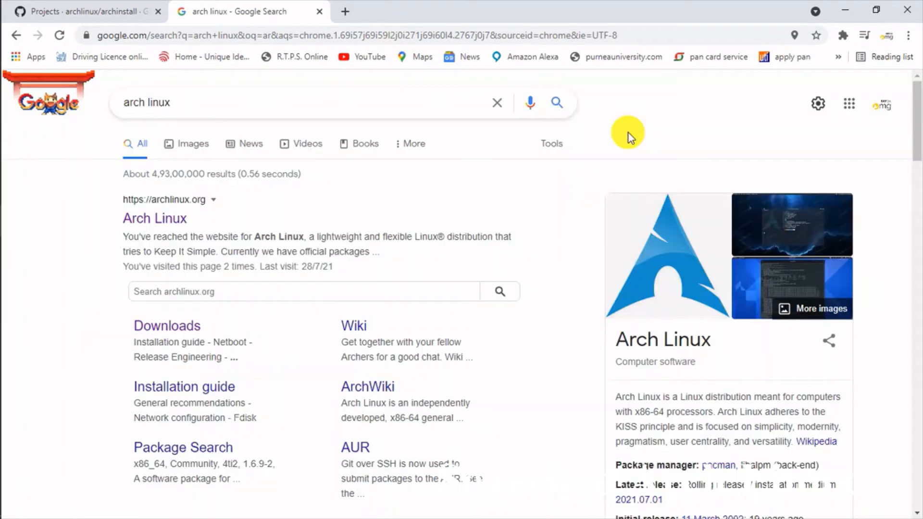
left_click(169, 217)
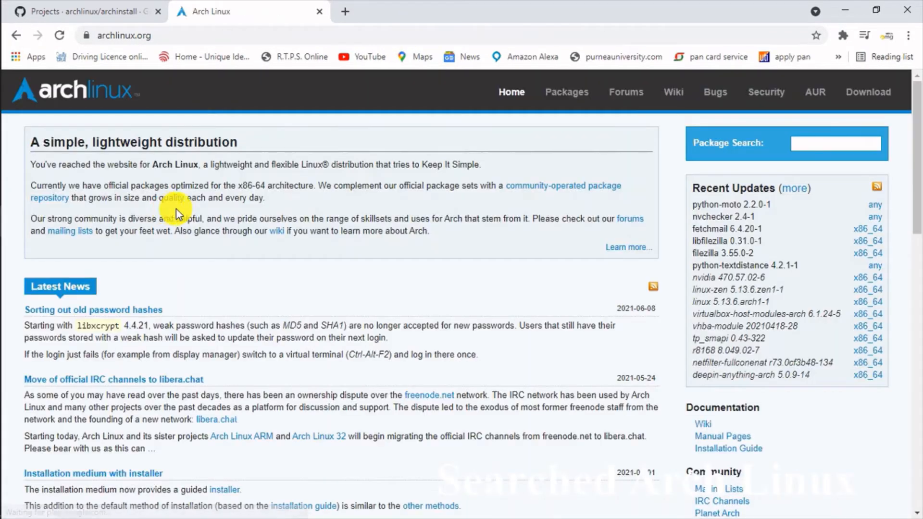
Open the Arch Linux Download page, check the 779.3 MB ISO size, and scroll to the mirrors
left_click(864, 96)
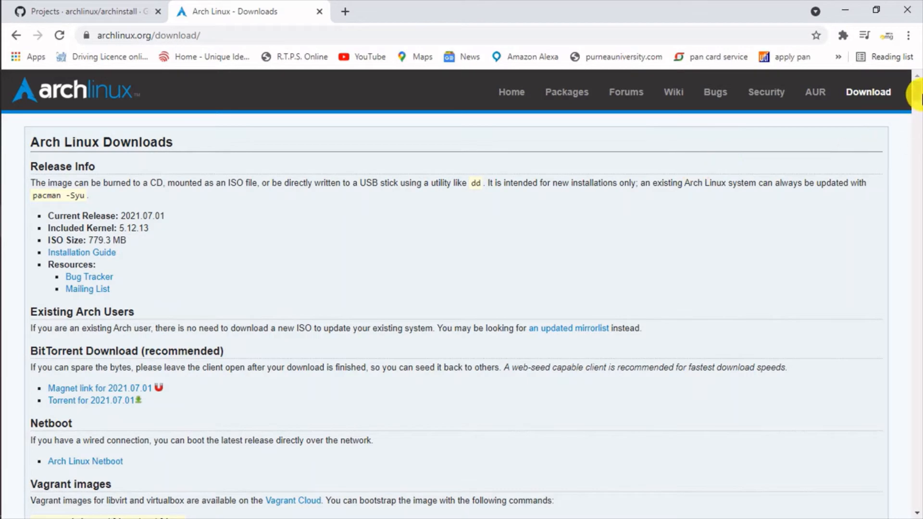
left_click_drag(916, 93, 913, 45)
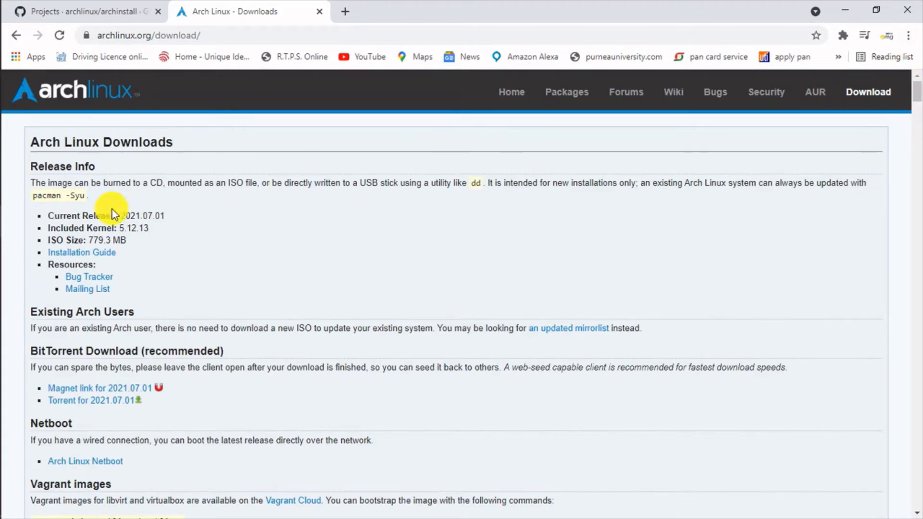
left_click_drag(133, 243, 35, 243)
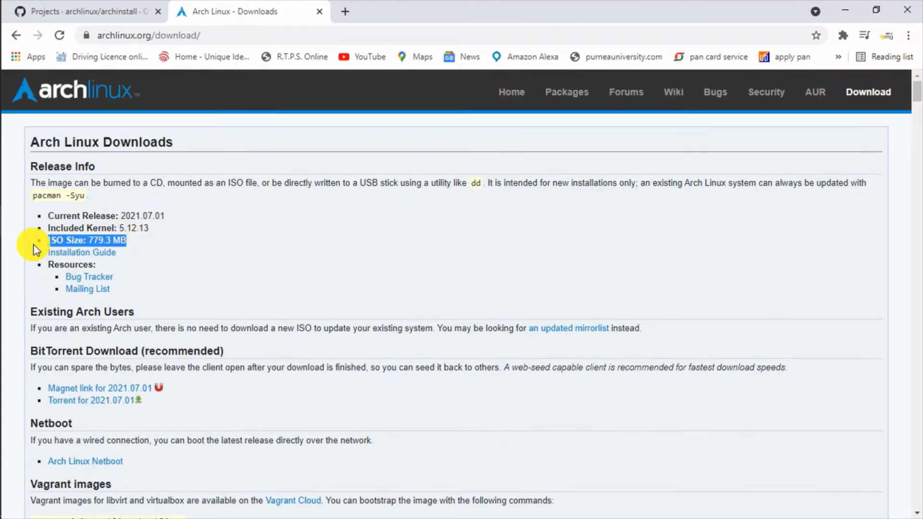
left_click(363, 226)
left_click_drag(913, 93, 917, 281)
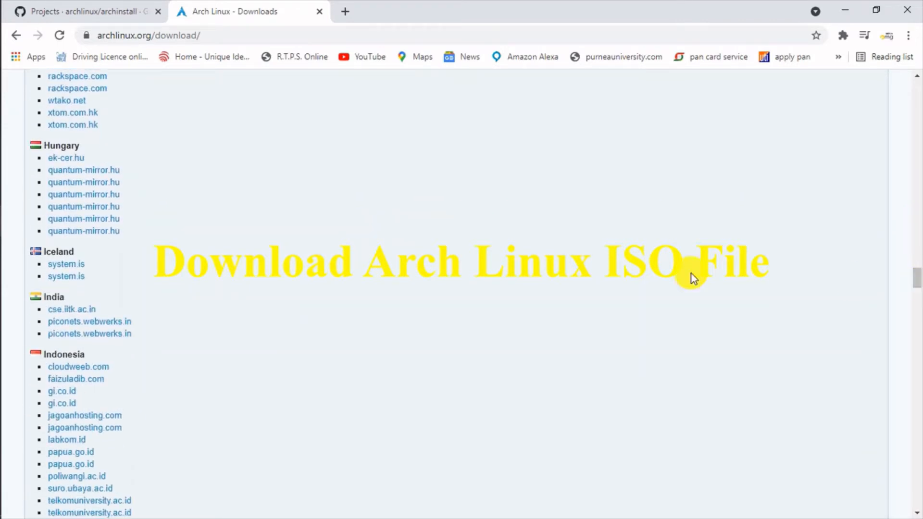
Download archlinux-2021.07.01-x86_64.iso from the cse.iitk.ac.in mirror through IDM
left_click(94, 312)
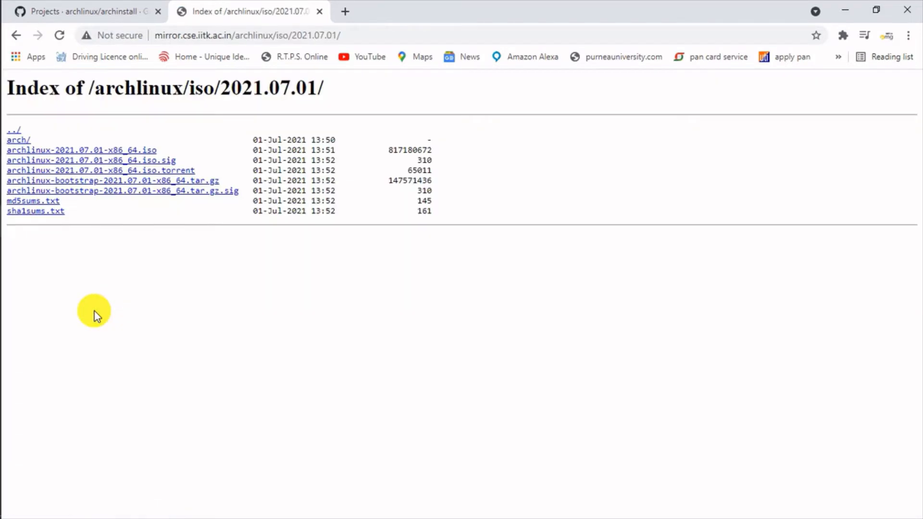
left_click_drag(161, 151, 124, 153)
left_click(200, 151)
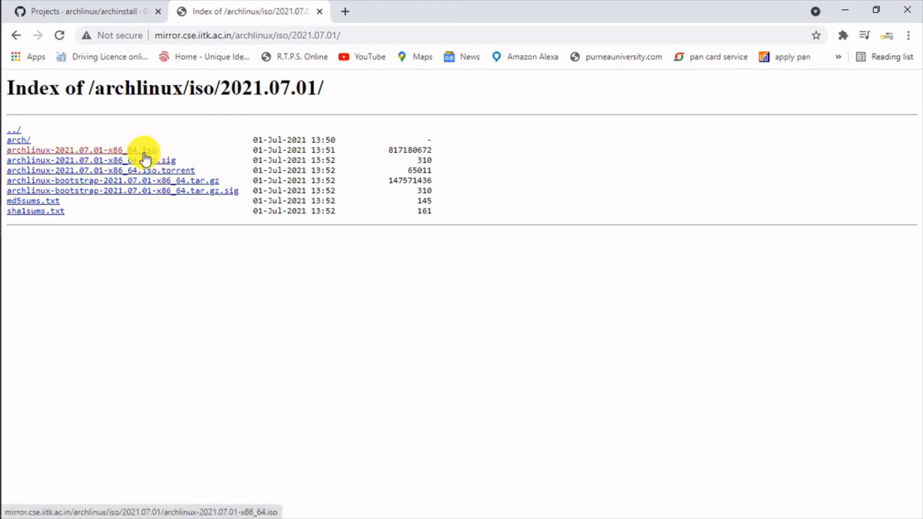
left_click(146, 156)
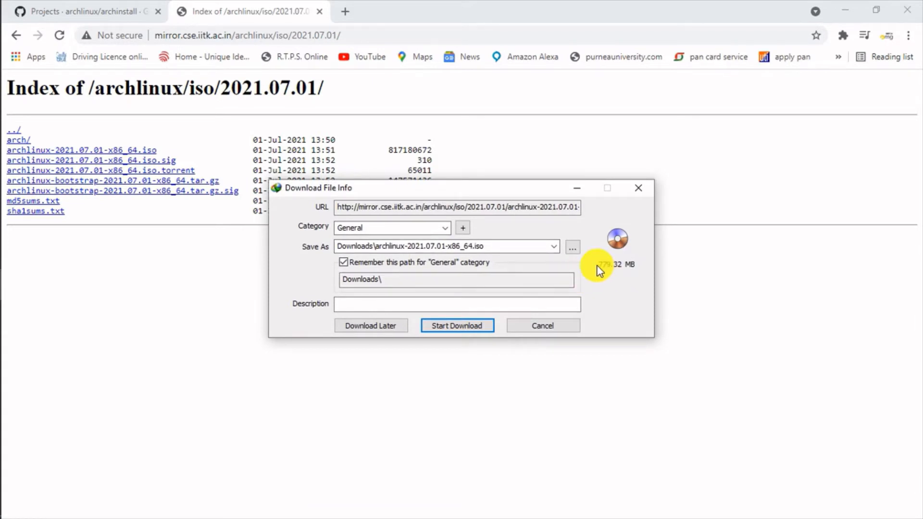
left_click(465, 326)
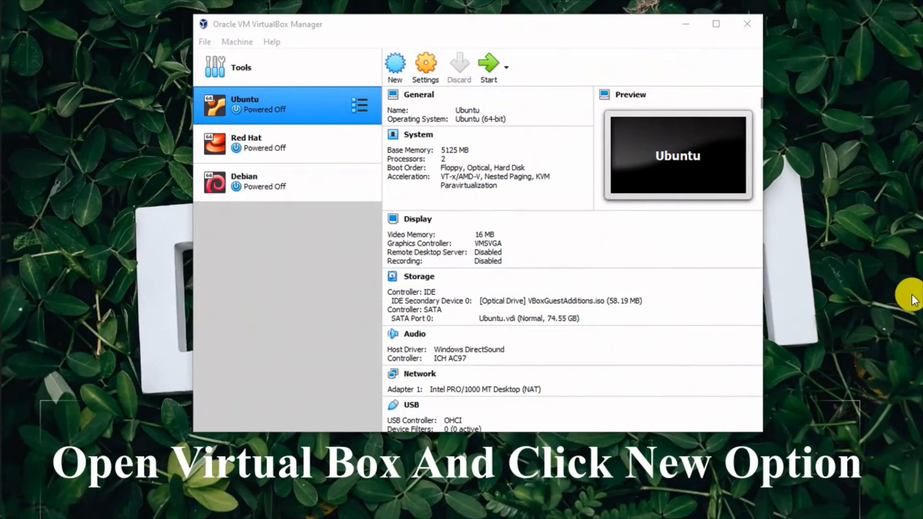
Create a new VM named 'arch' with type Linux and version Arch Linux (64-bit)
left_click(394, 70)
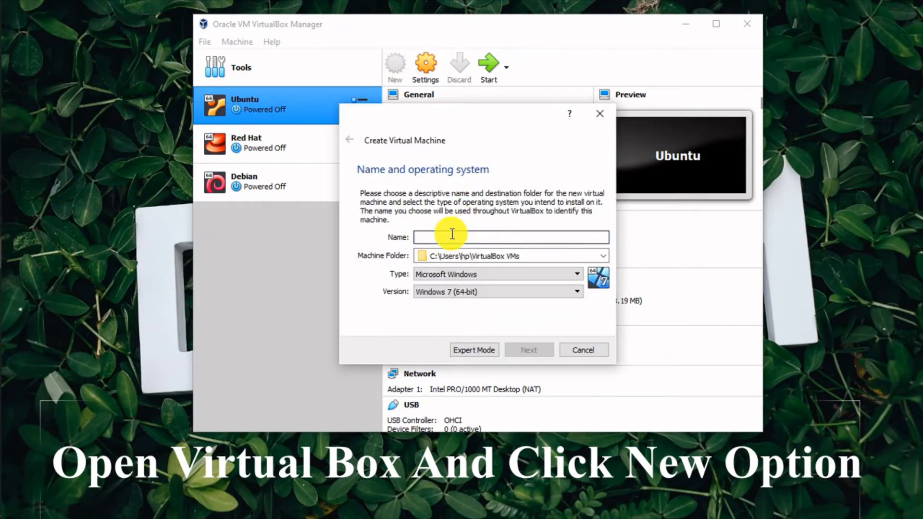
type("arch")
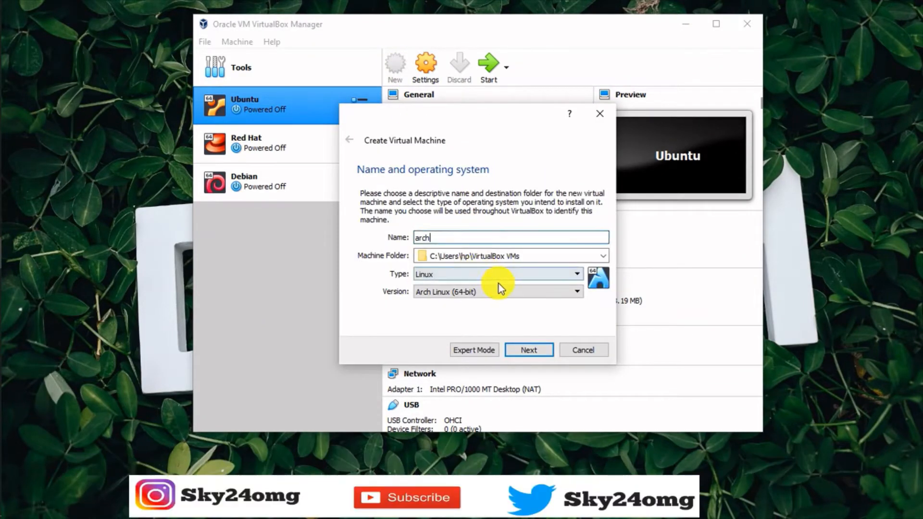
left_click(500, 276)
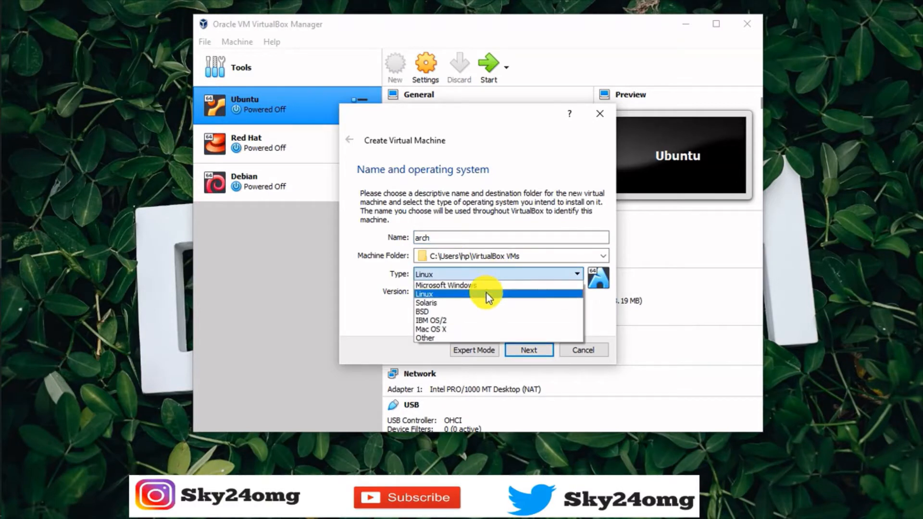
left_click(486, 293)
left_click(475, 292)
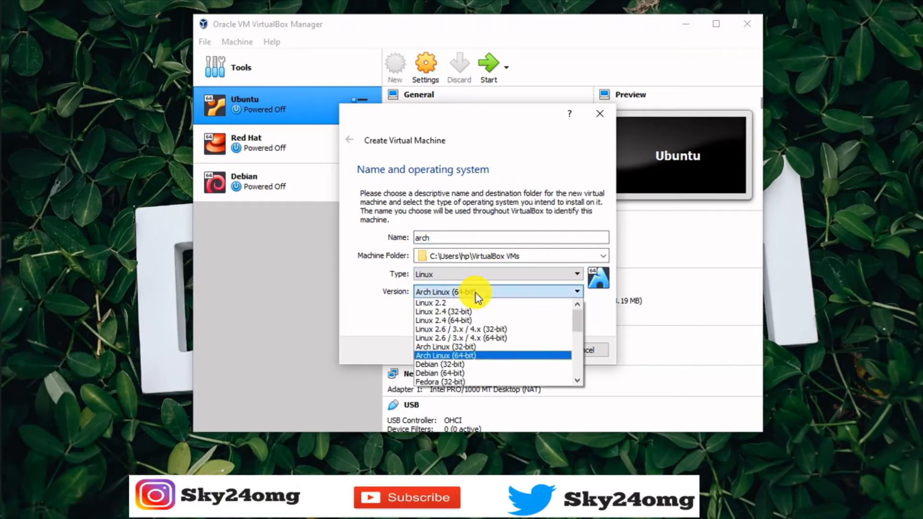
left_click(475, 354)
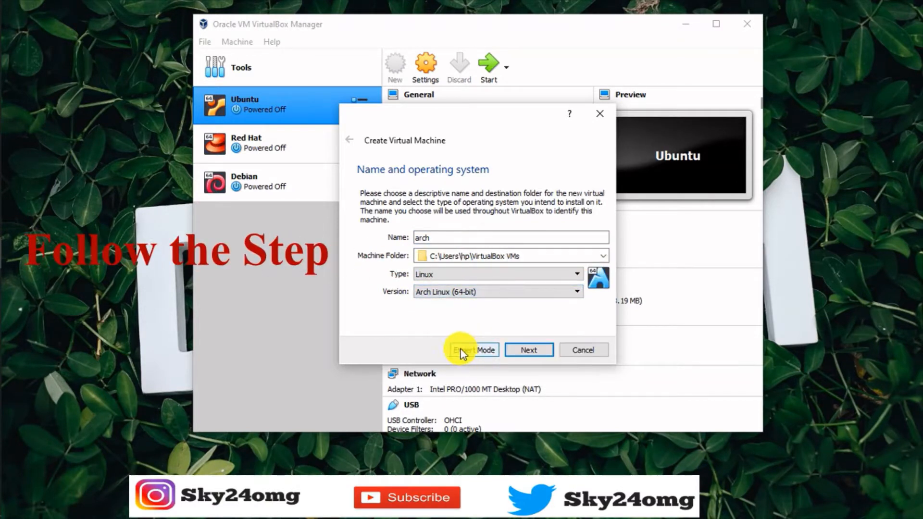
left_click(520, 350)
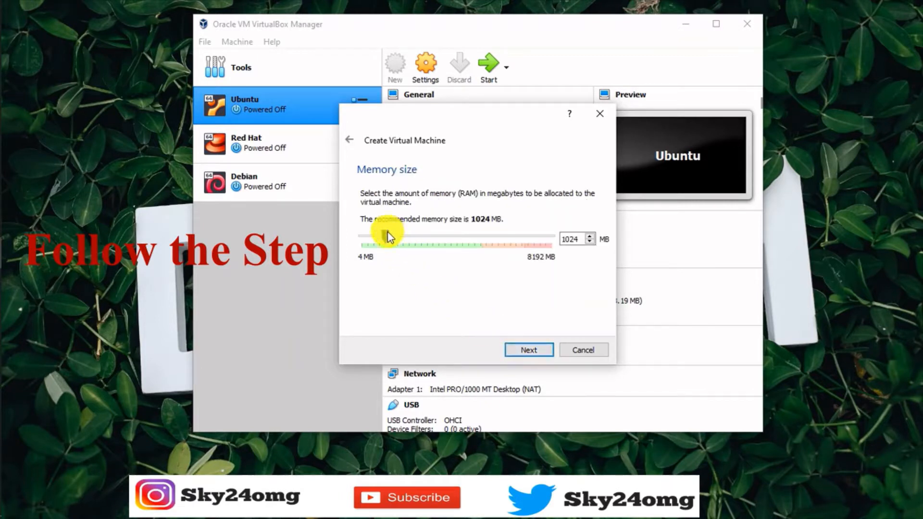
Set the arch VM's memory to 4096 MB and continue to the hard disk step
left_click_drag(402, 232, 408, 233)
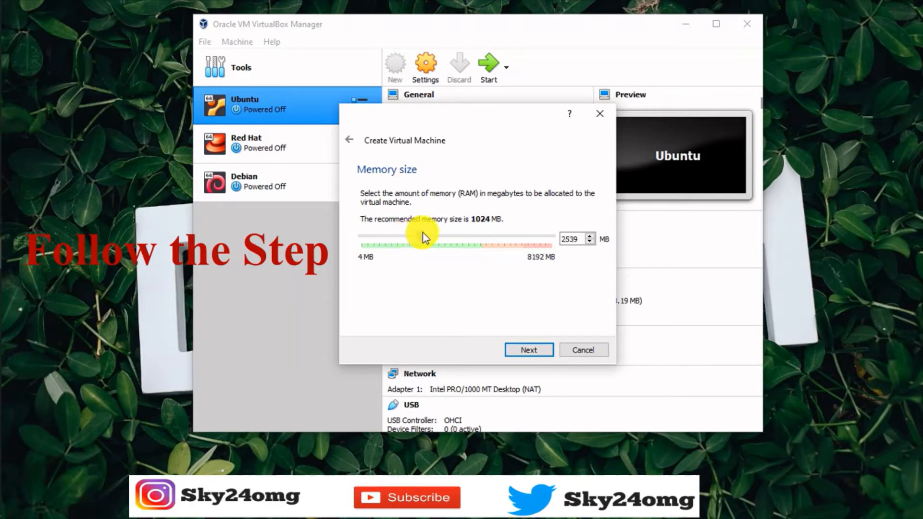
left_click_drag(426, 233, 456, 233)
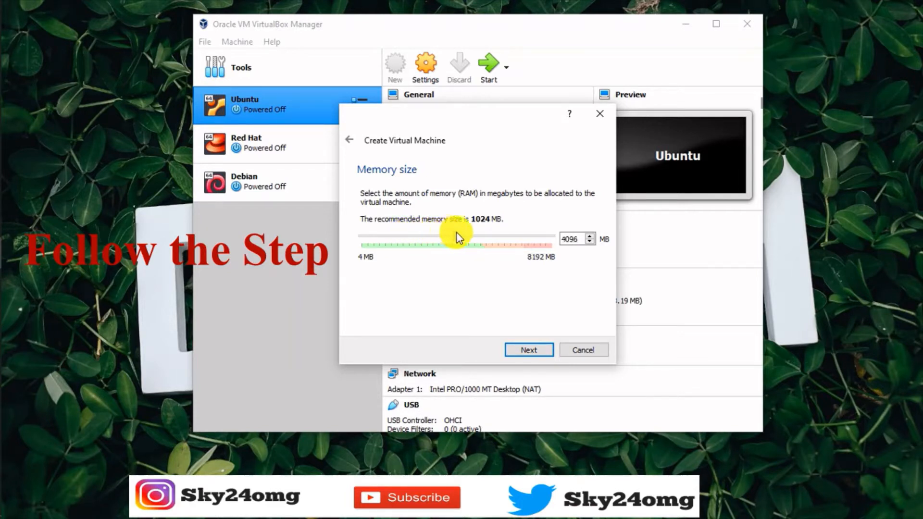
left_click(529, 347)
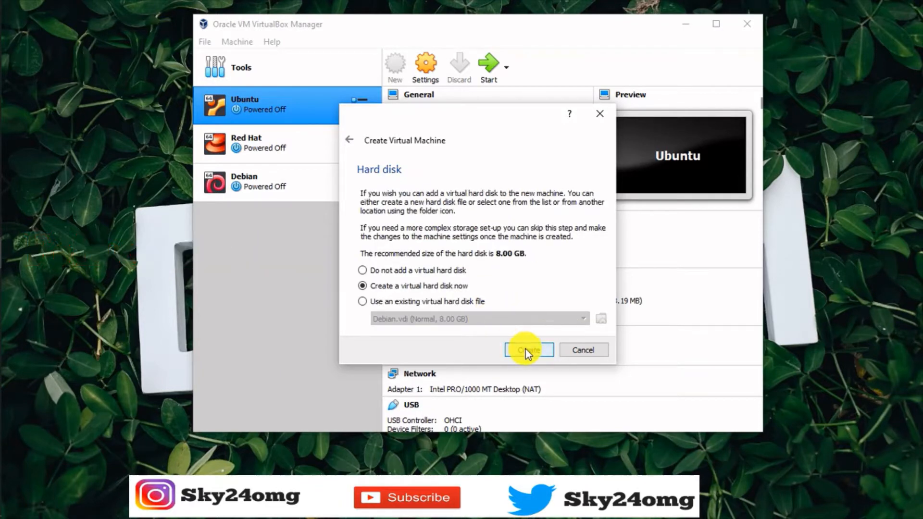
Create a dynamically allocated VDI disk and enlarge it to about 100 GB
left_click(526, 351)
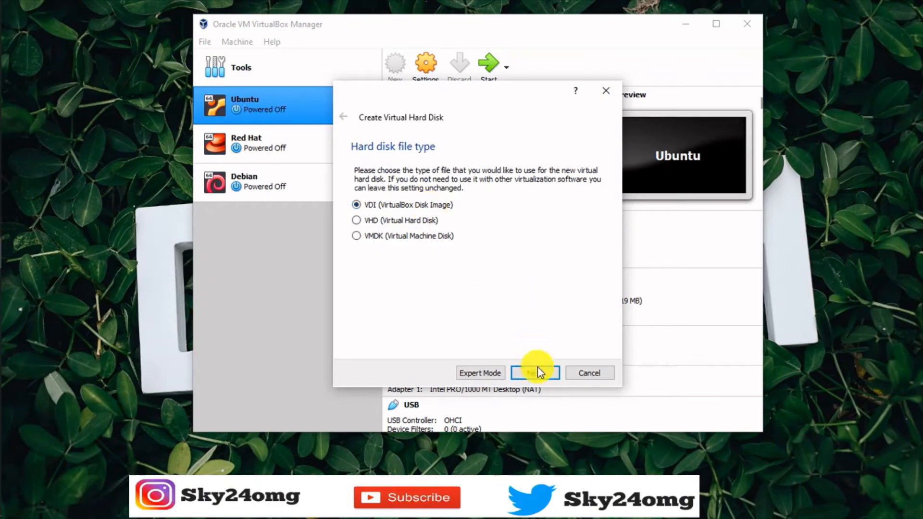
left_click(536, 373)
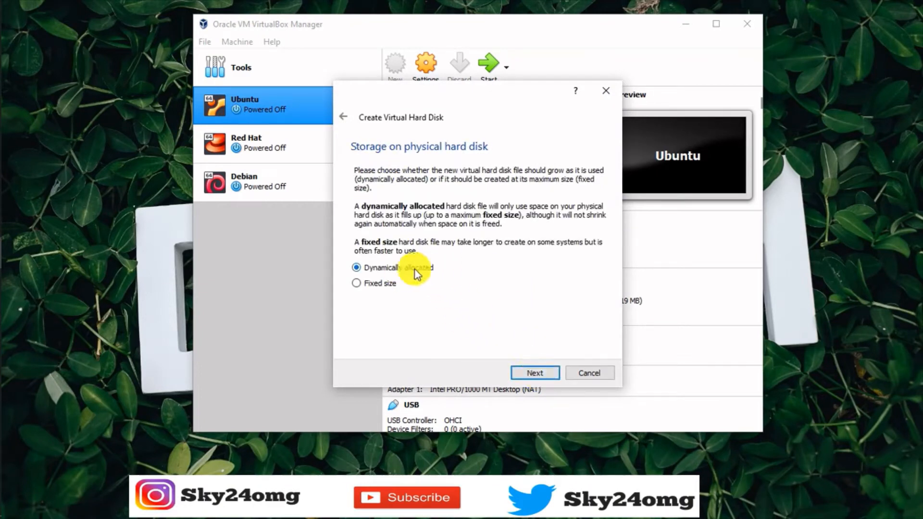
left_click(530, 377)
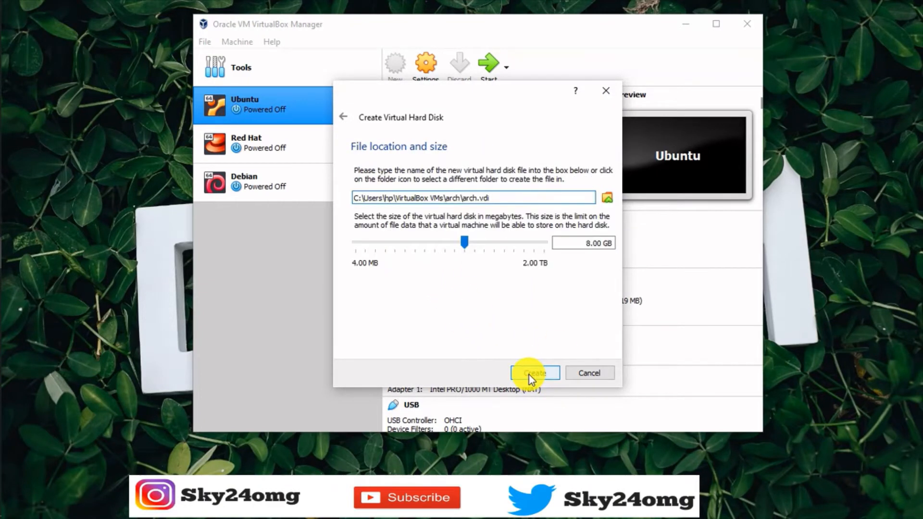
left_click_drag(463, 242, 501, 247)
Finish creating the arch VM and enable EFI in its System settings
left_click(530, 370)
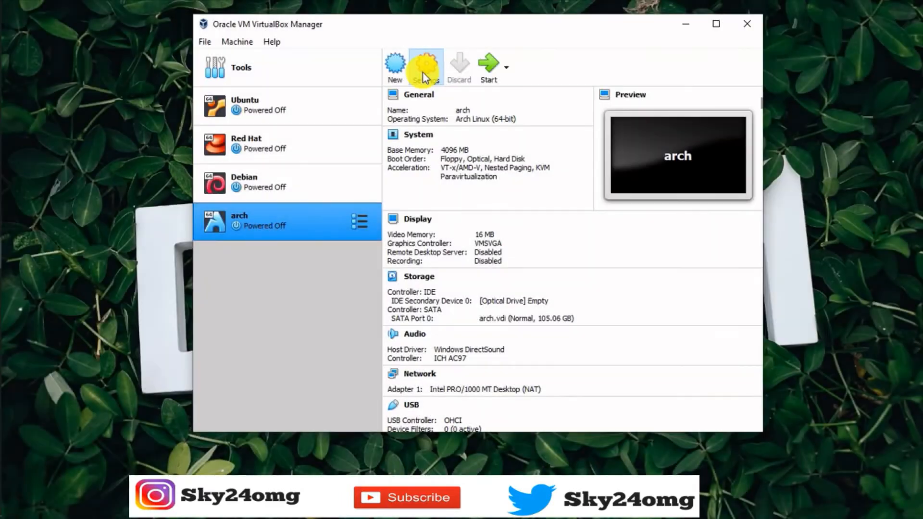
left_click(423, 73)
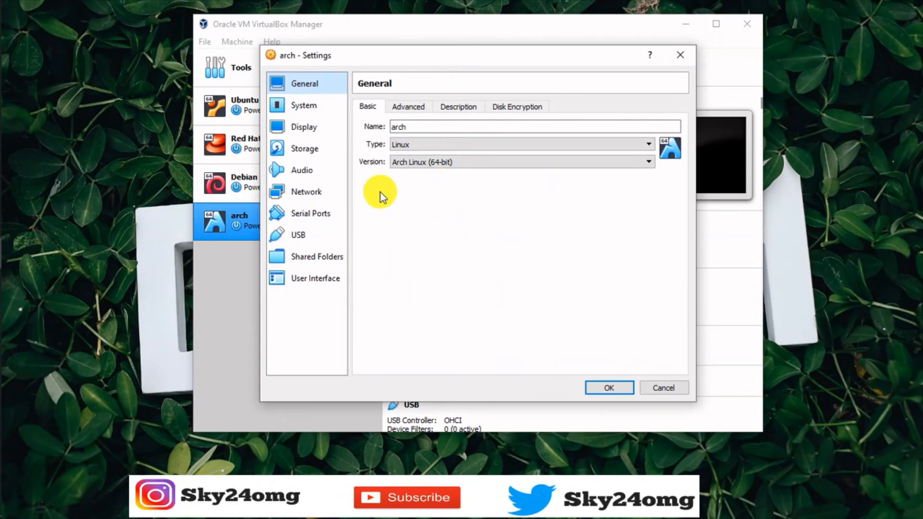
left_click(315, 109)
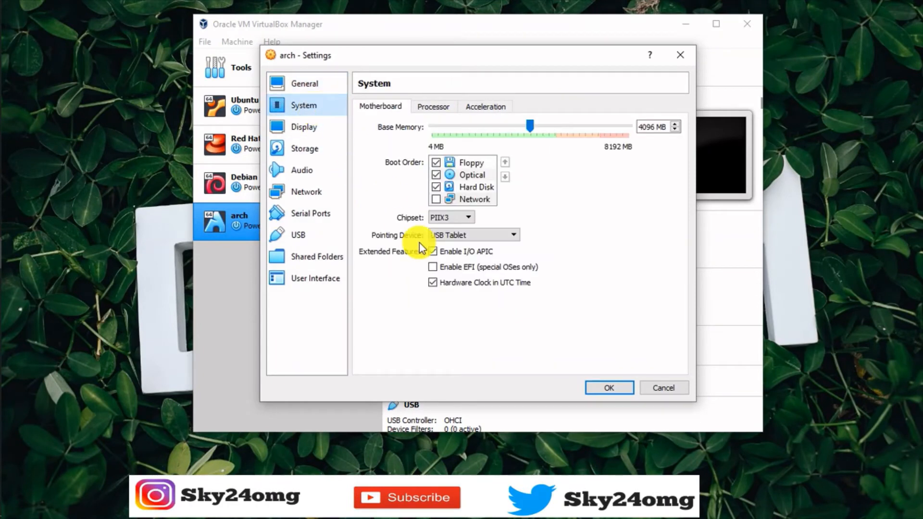
left_click(454, 268)
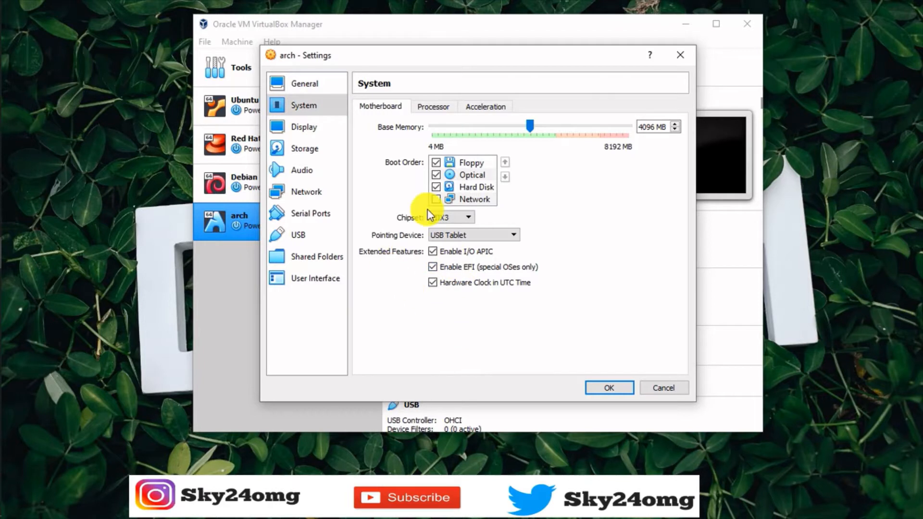
Set the arch VM's processor count to 2 CPUs
left_click(422, 106)
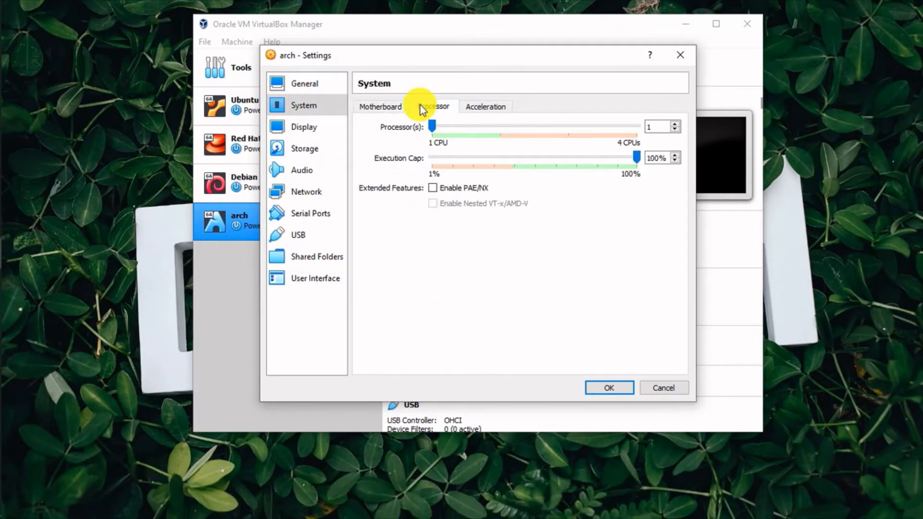
left_click(463, 124)
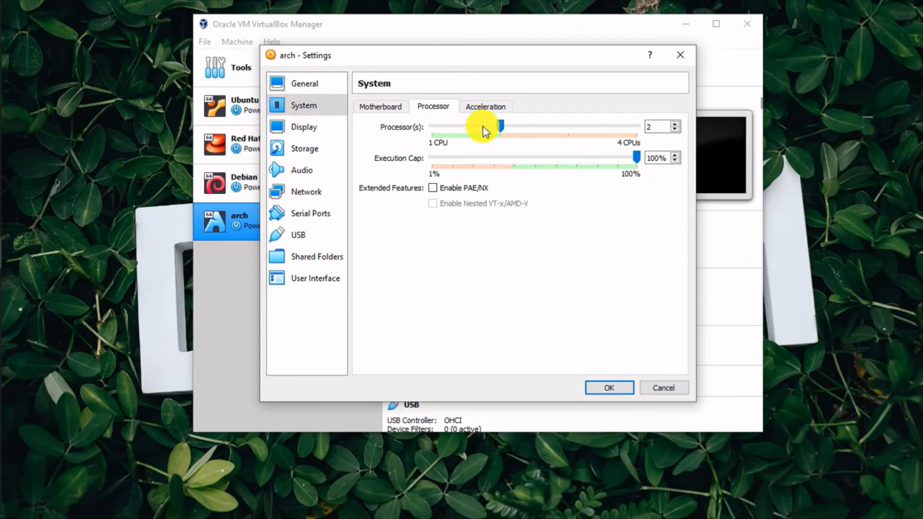
left_click(552, 128)
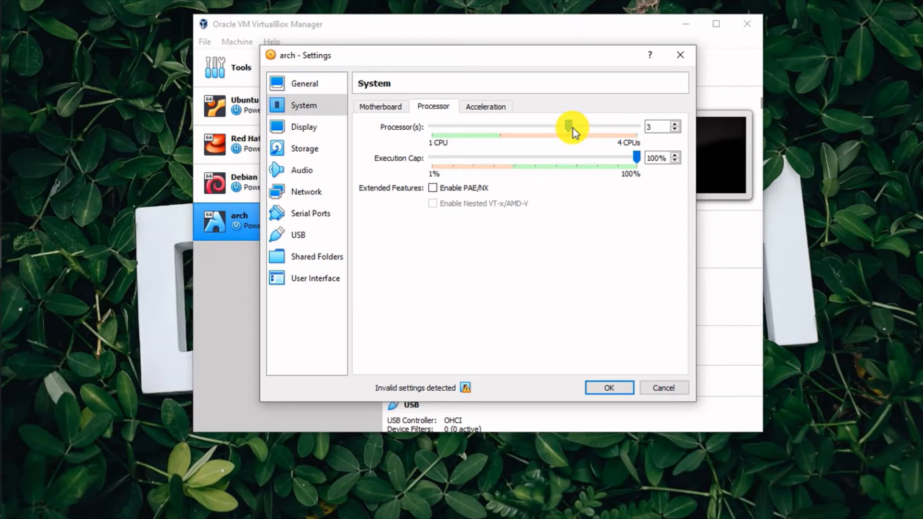
left_click(516, 129)
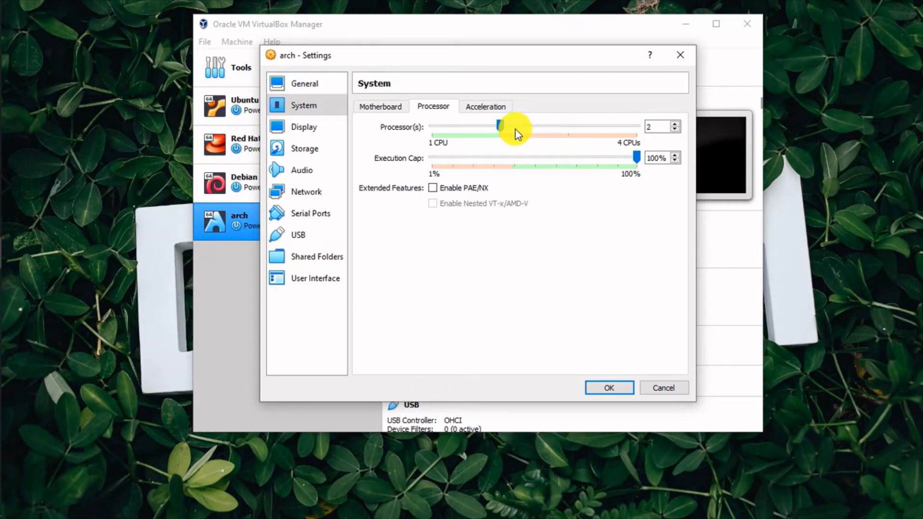
left_click(313, 129)
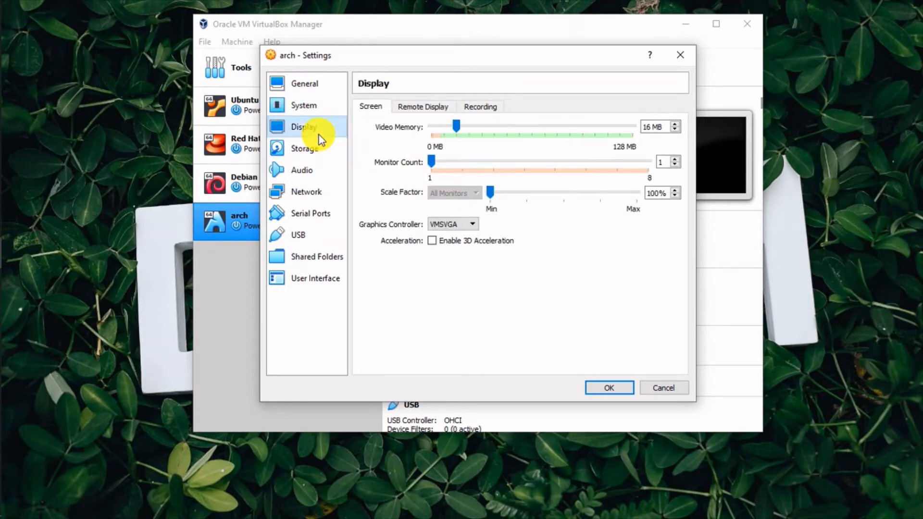
Set the display's graphics controller to VBoxSVGA with 128 MB video memory
left_click(316, 152)
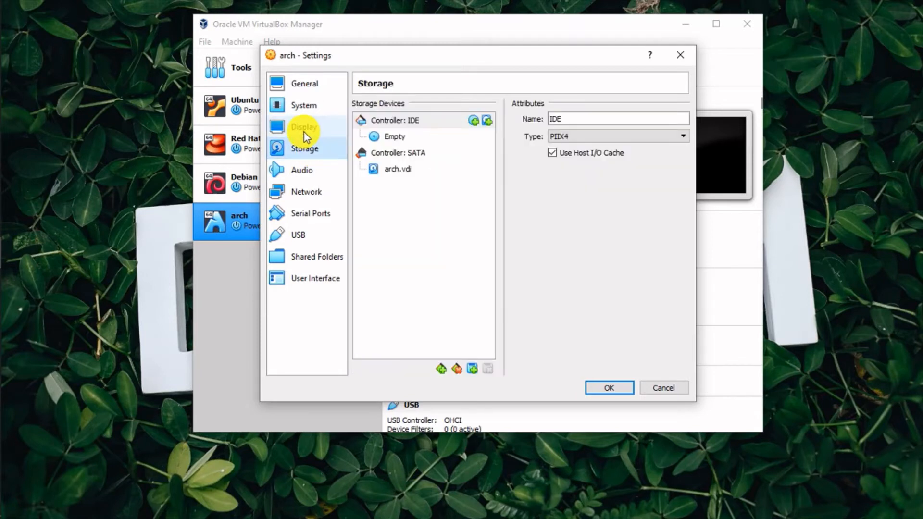
left_click(304, 132)
left_click(454, 224)
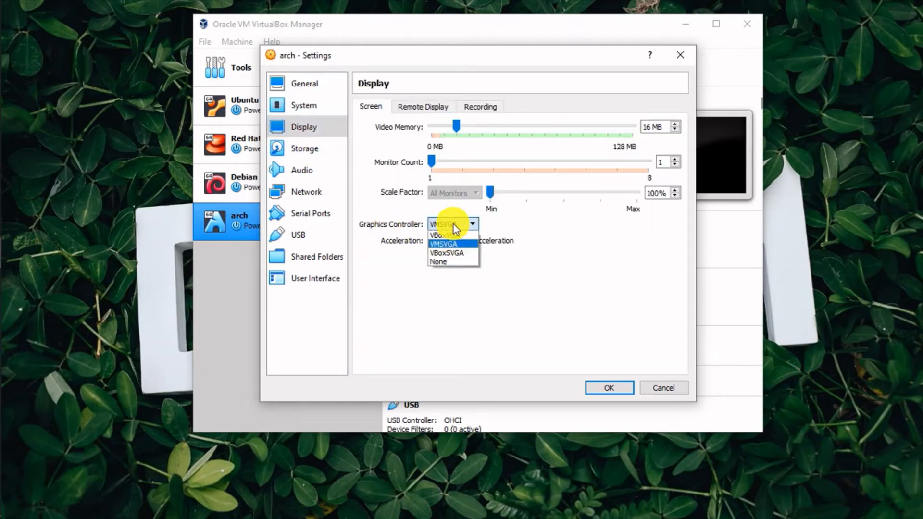
left_click(454, 253)
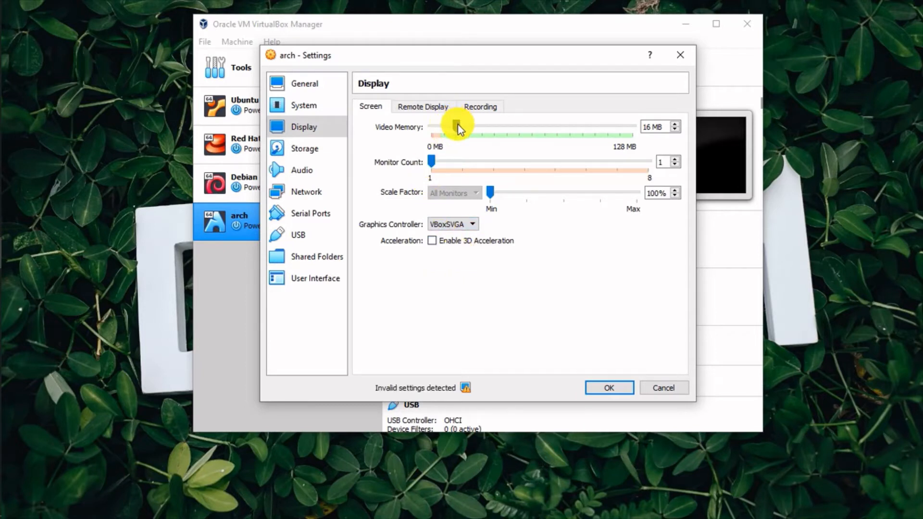
left_click_drag(459, 128, 644, 134)
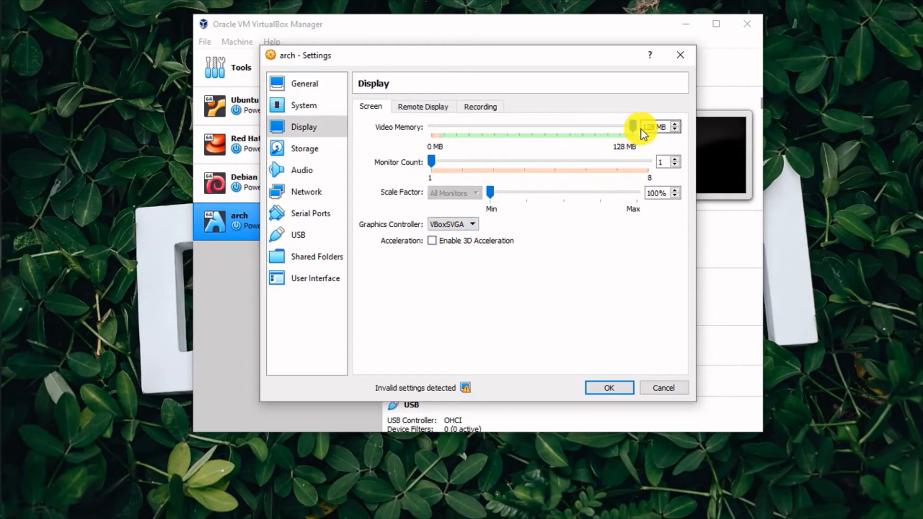
Leave the network adapter attached to NAT
left_click(302, 165)
left_click(301, 199)
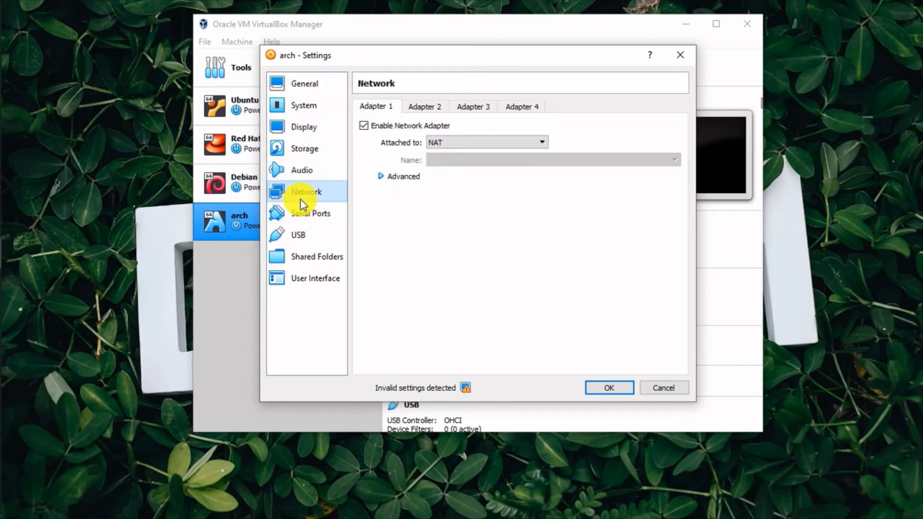
left_click(468, 140)
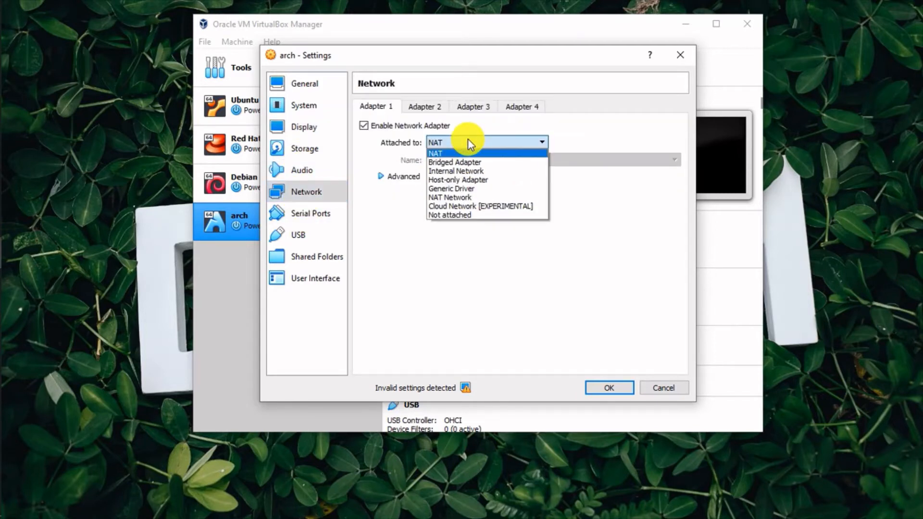
left_click(468, 140)
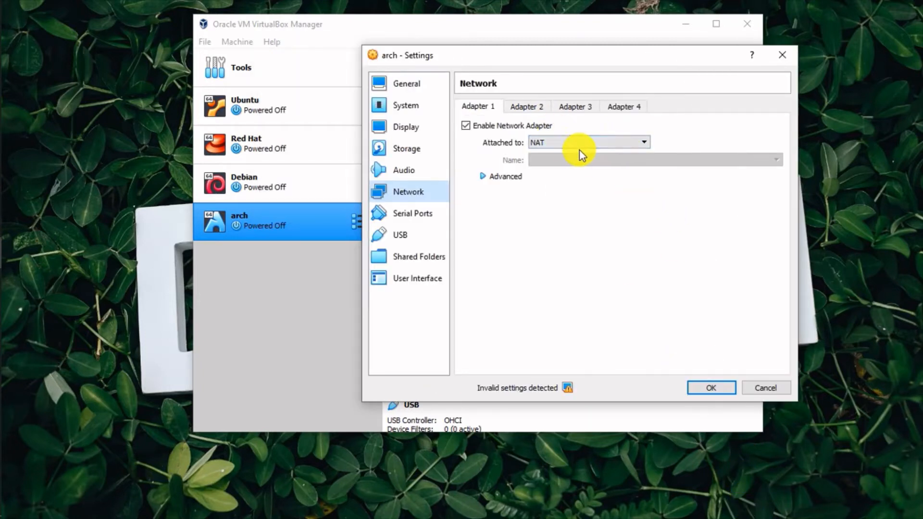
Load archlinux-2021.07.01-x86_64.iso into the empty optical drive and save the settings with OK
left_click(413, 148)
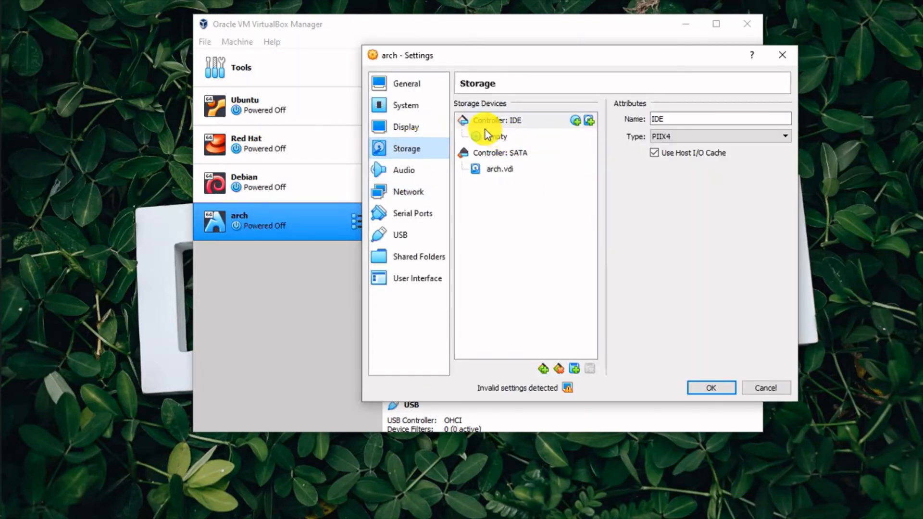
left_click(499, 136)
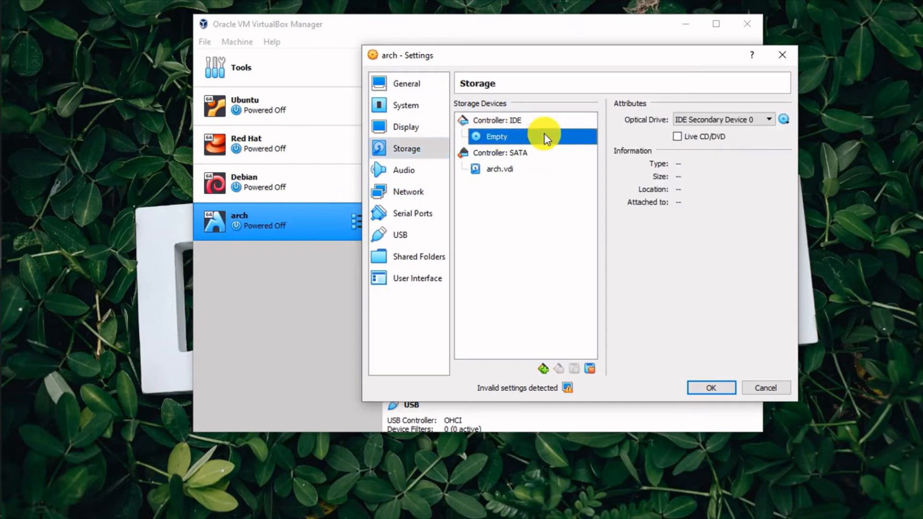
left_click(788, 120)
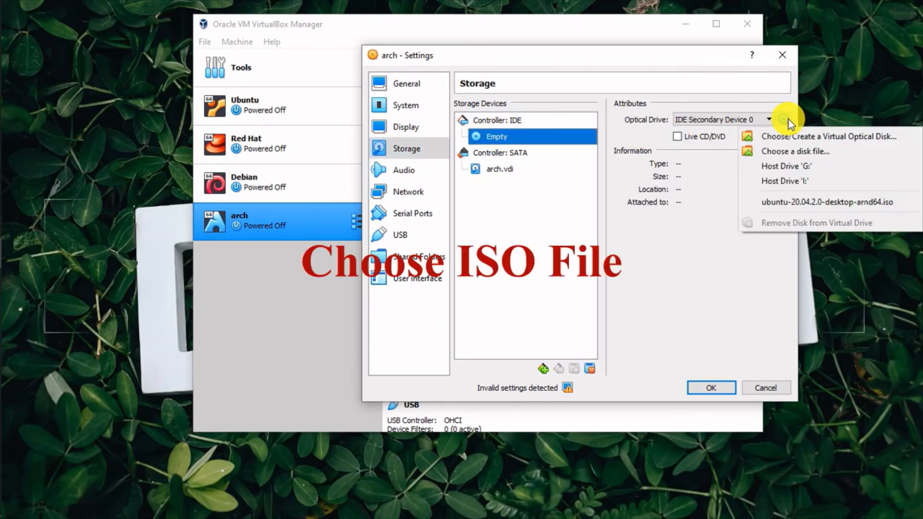
left_click(791, 150)
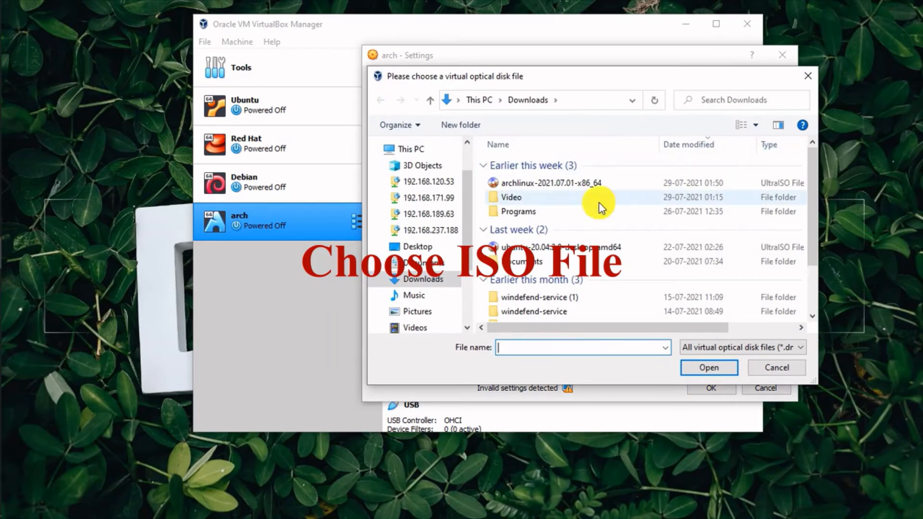
left_click(542, 183)
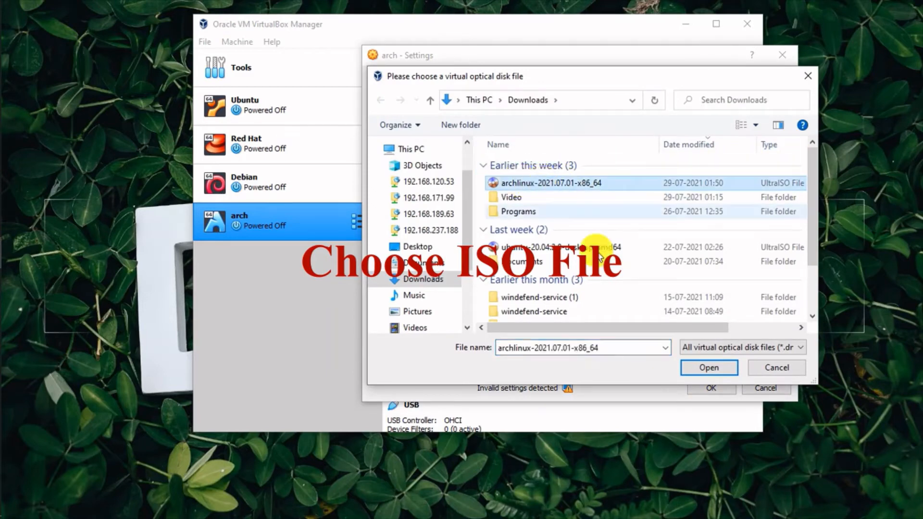
left_click(708, 368)
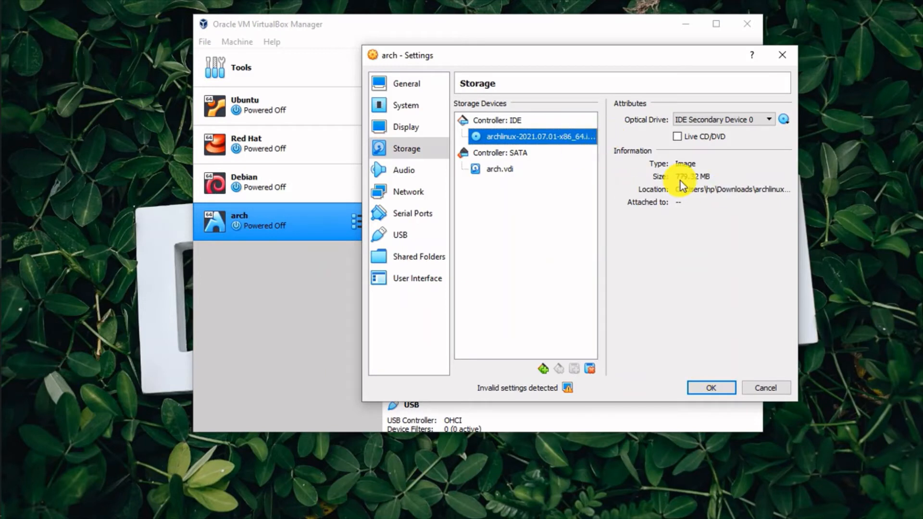
left_click(418, 277)
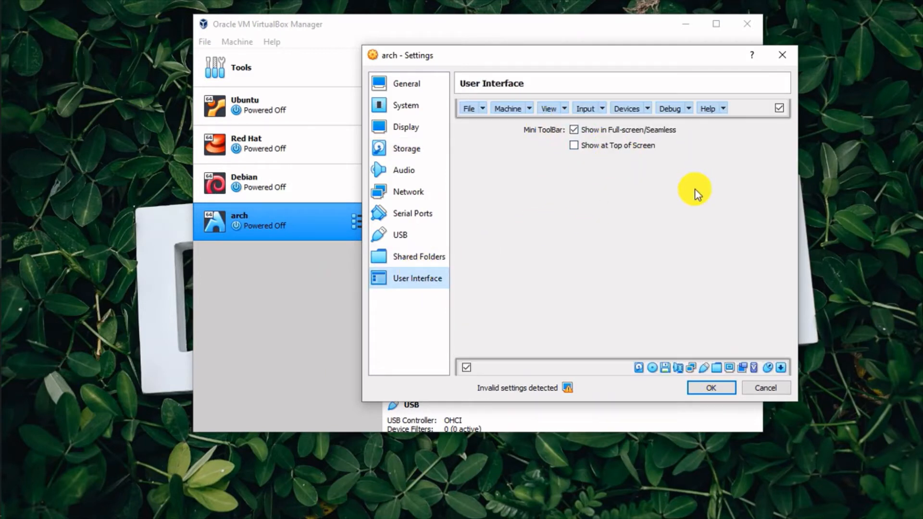
left_click(703, 389)
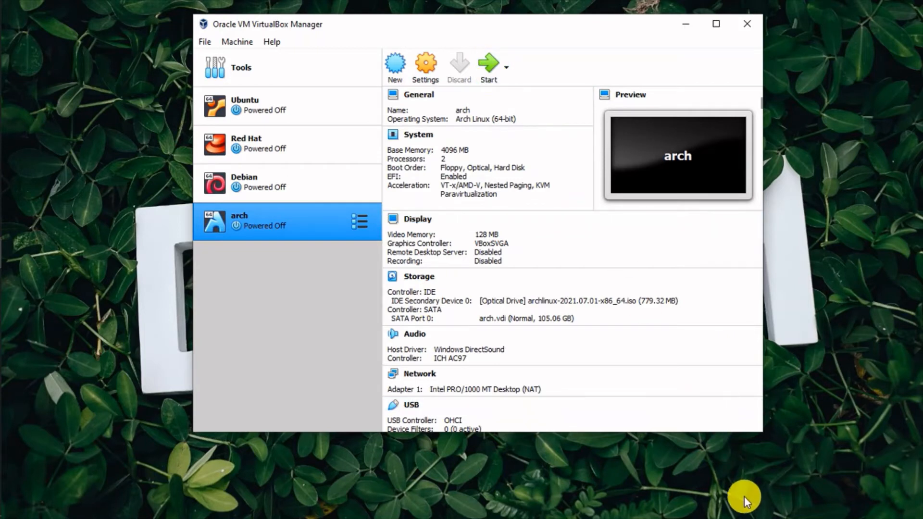
Start the arch VM, boot the Arch Linux install medium entry, and dismiss both notification bars
left_click(679, 243)
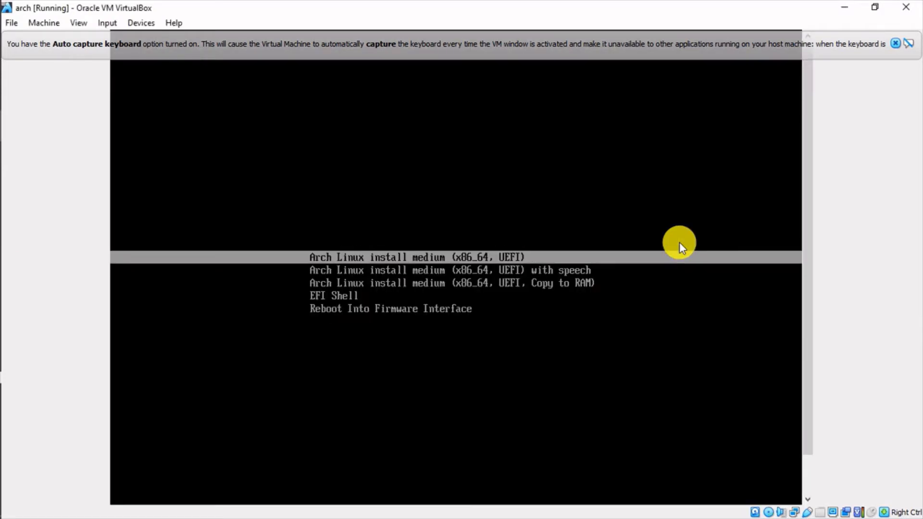
key("Return")
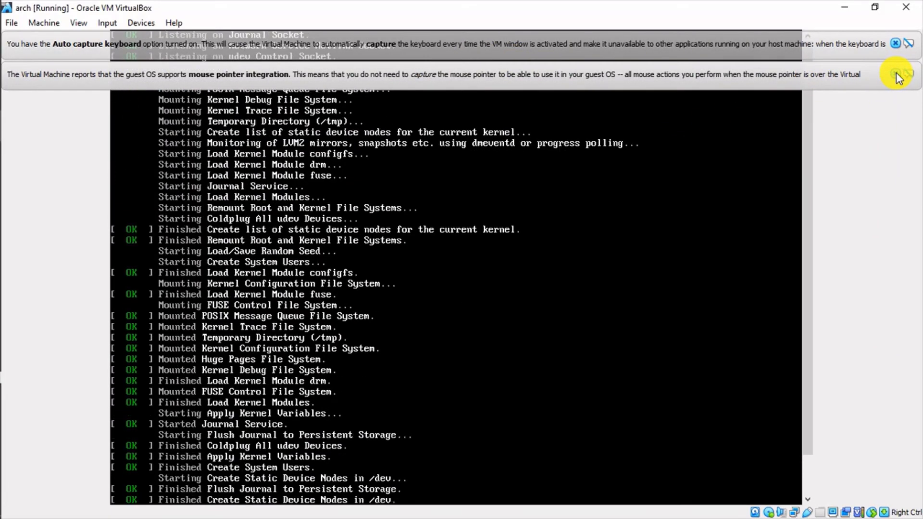
left_click(897, 44)
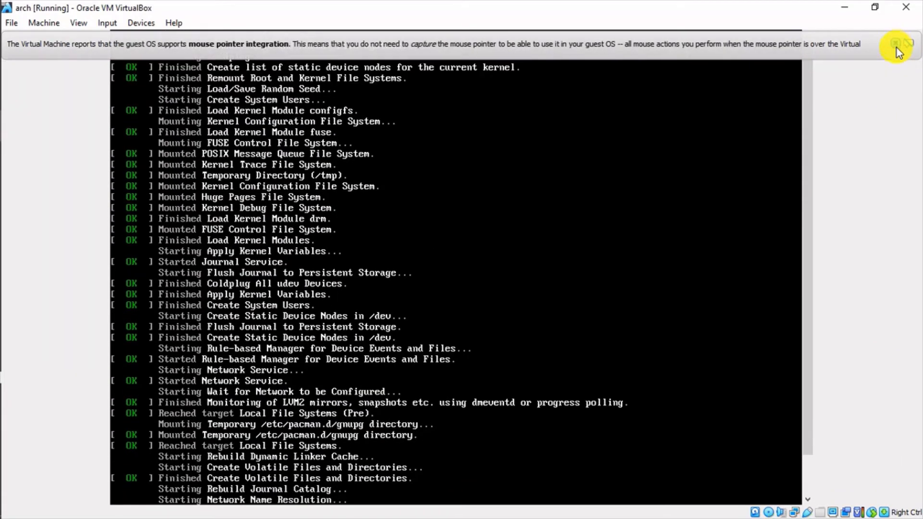
left_click(896, 46)
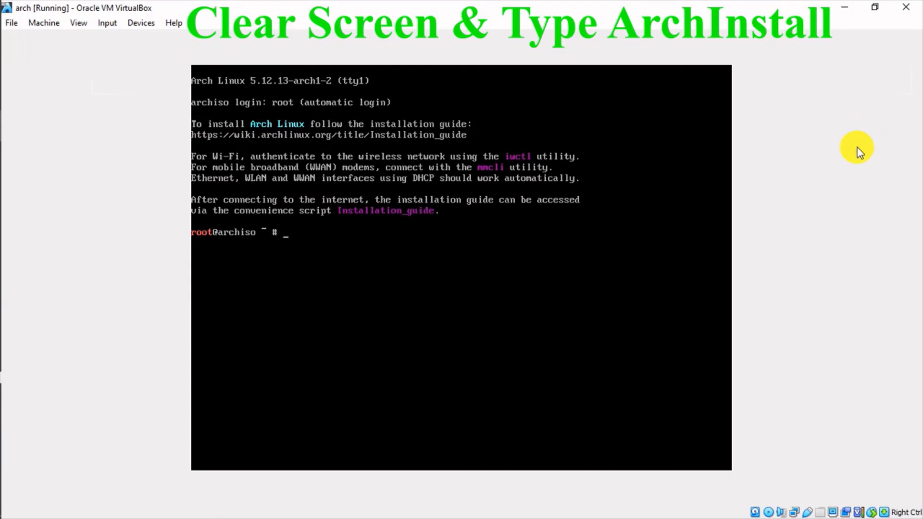
Clear the console with the clear command, then start the archinstall installer
type("clear")
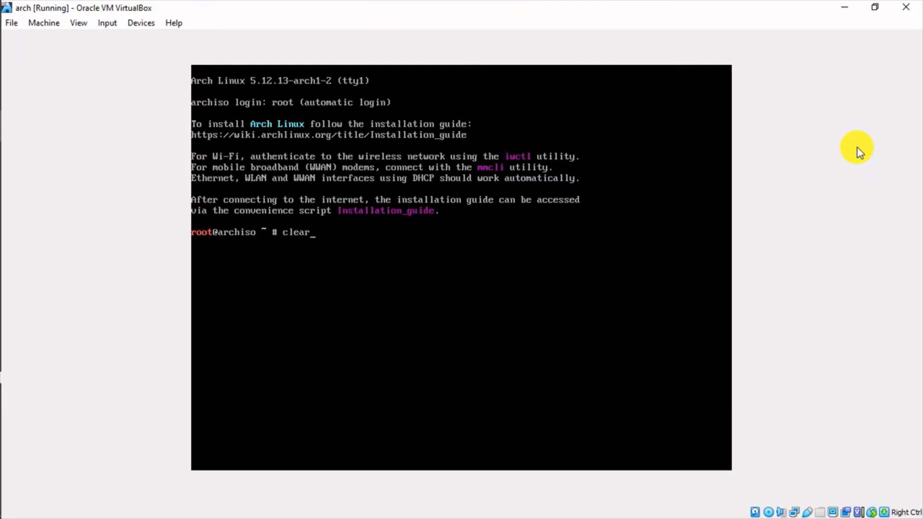
key("Return")
type("archinstall")
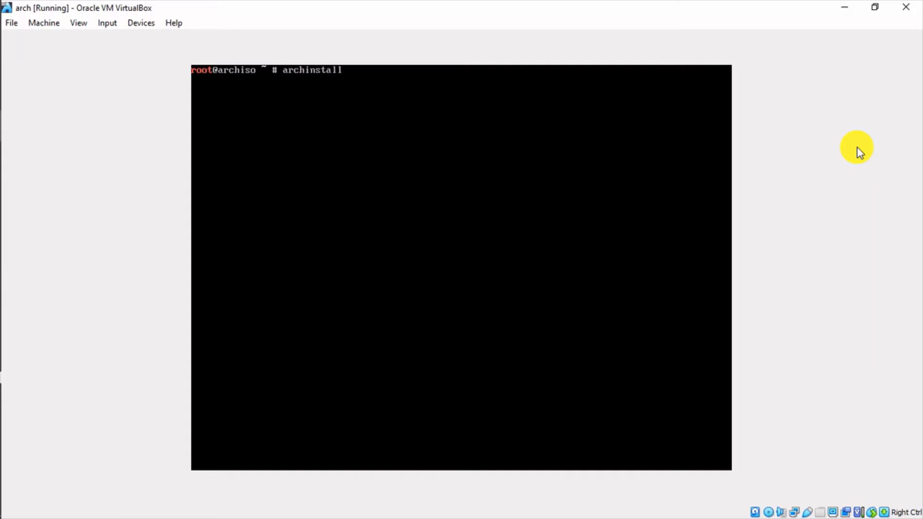
key("Return")
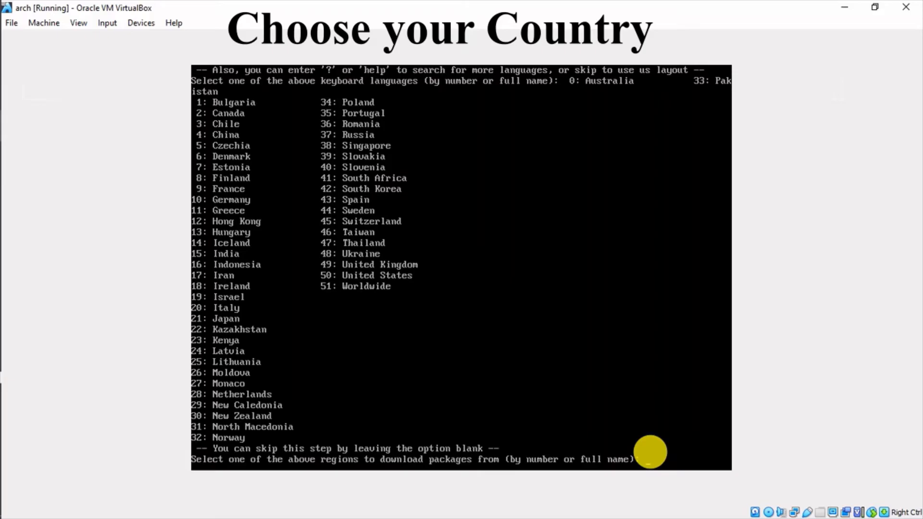
Choose mirror region 15 (India) for package downloads
type("12")
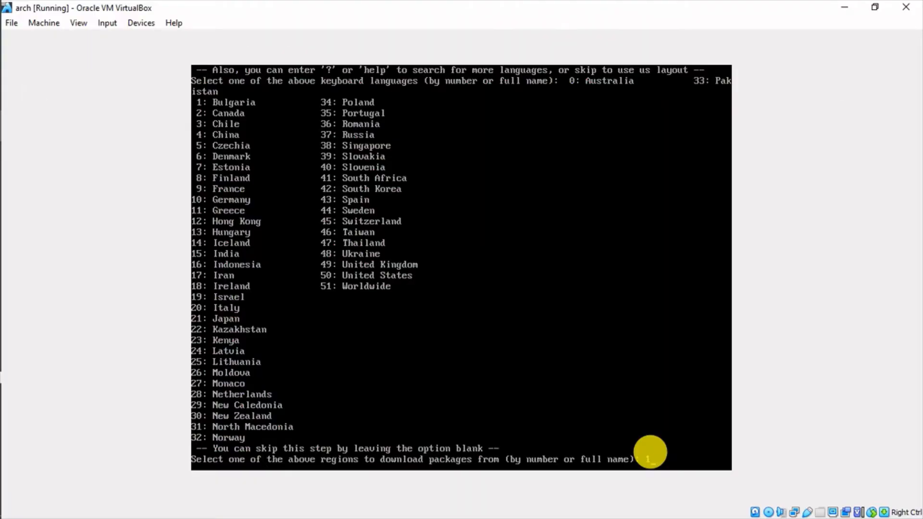
key("BackSpace")
type("5")
key("Return")
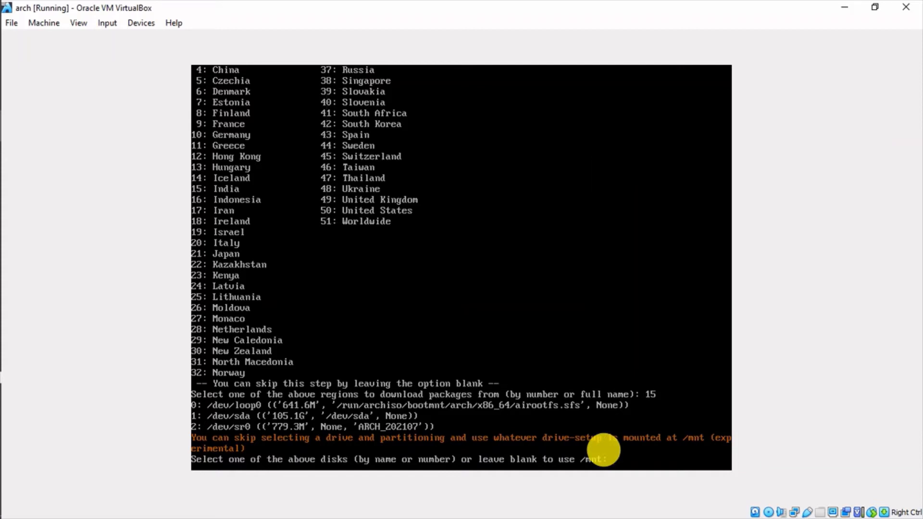
Install to disk /dev/sda with an ext4 main partition and no encryption
type("1")
key("Return")
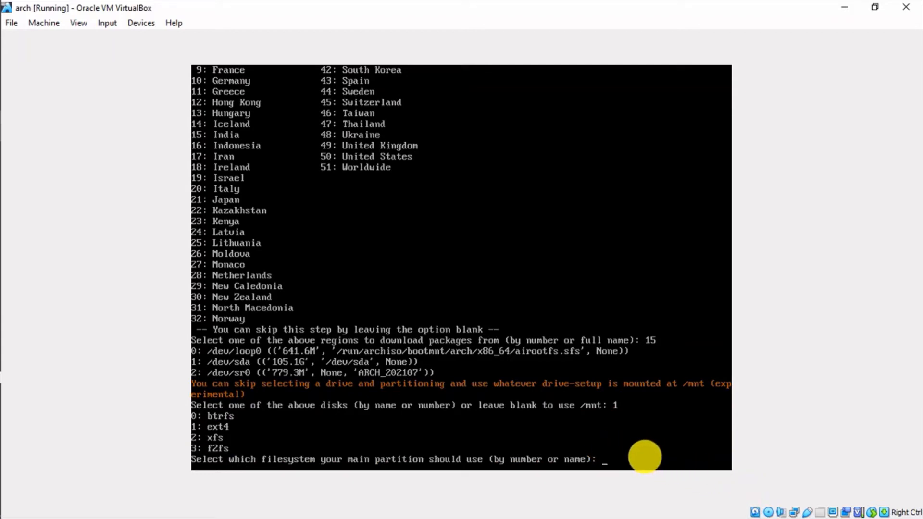
type("1")
key("Return")
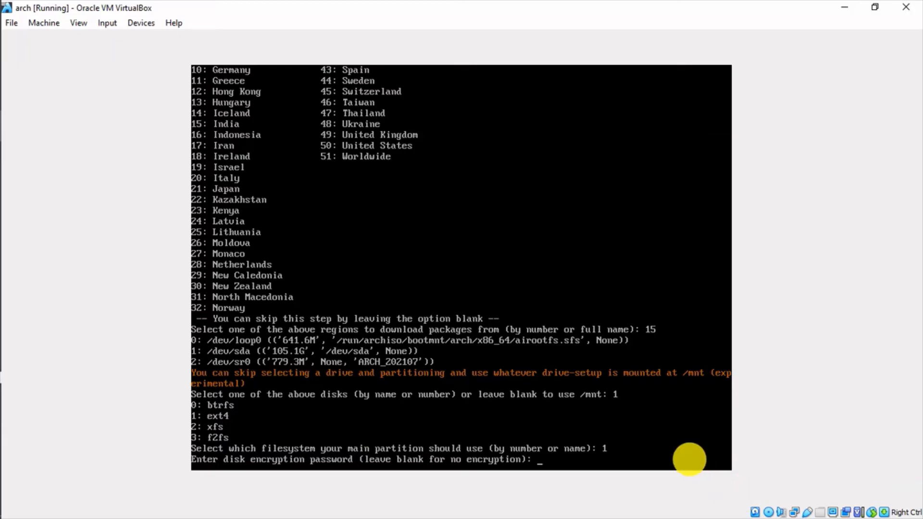
key("Return")
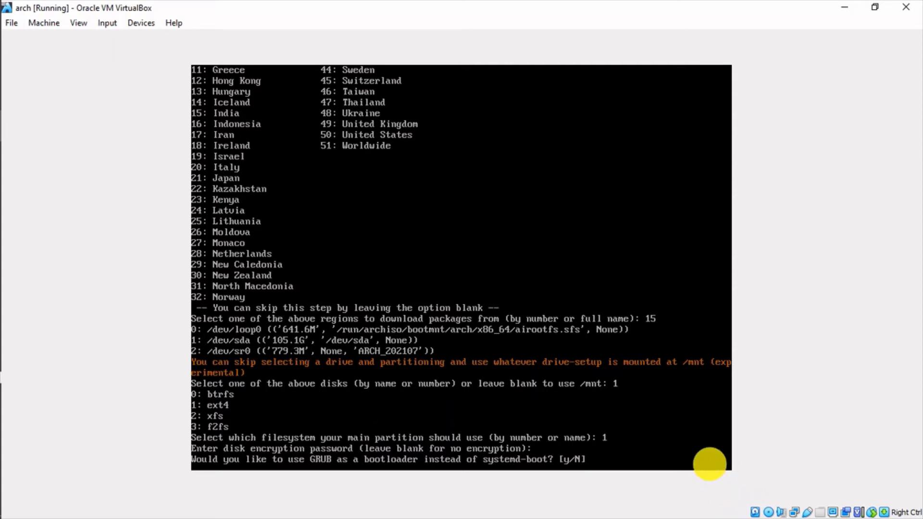
Keep systemd-boot instead of GRUB and set the hostname to sky24omg
type("n")
key("Return")
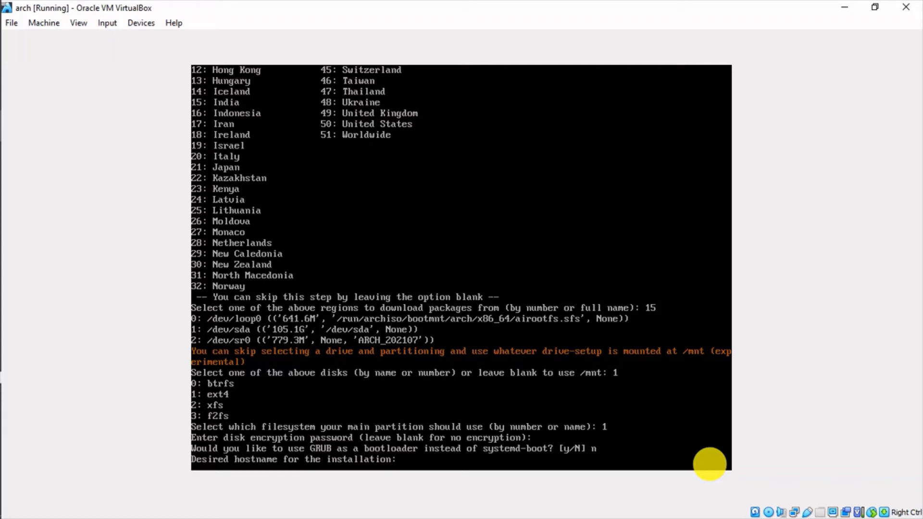
type("sky24omg")
key("Return")
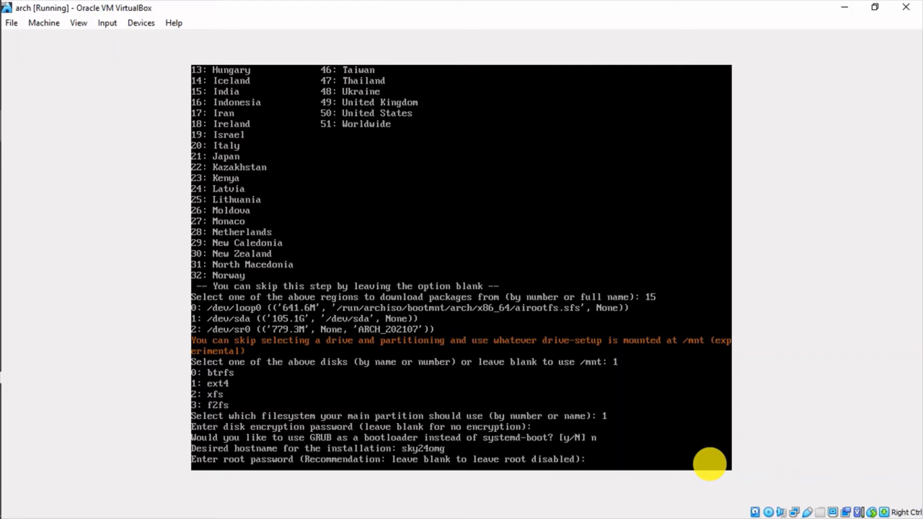
Enter and confirm the root password, leaving out any additional user account
key("Return")
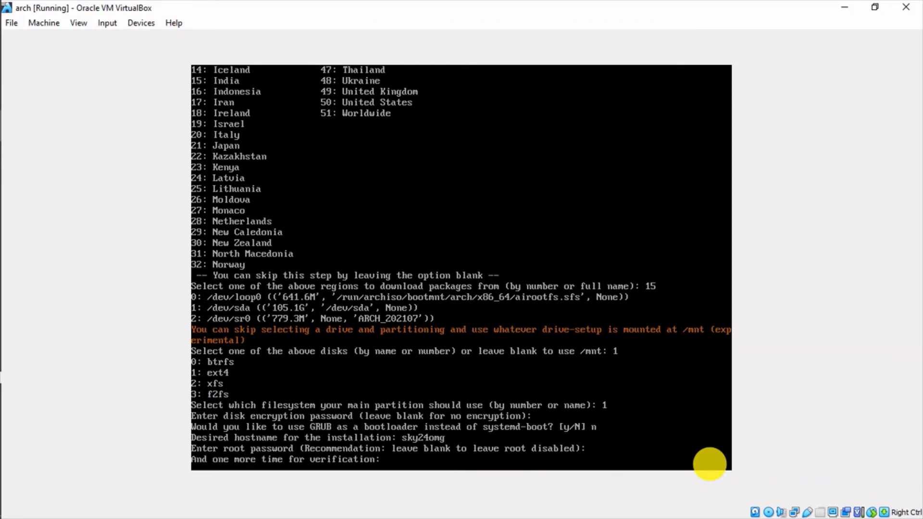
key("Return")
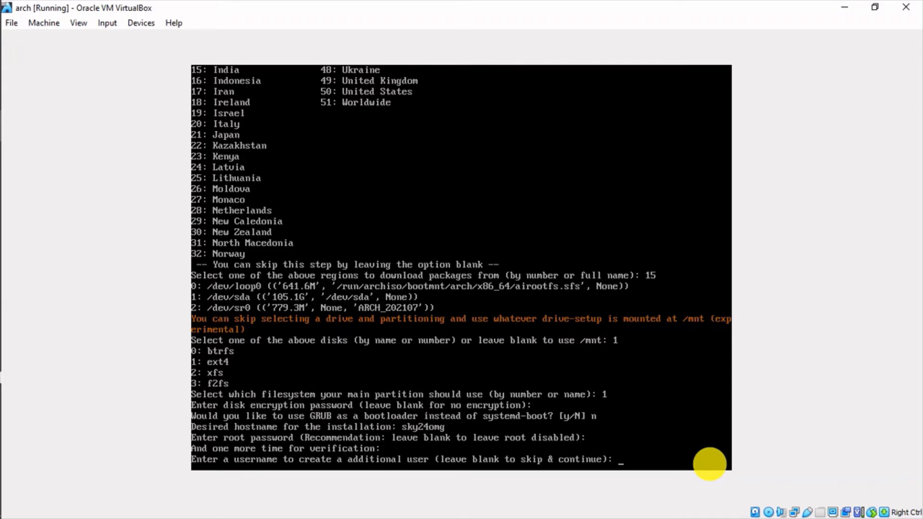
key("Return")
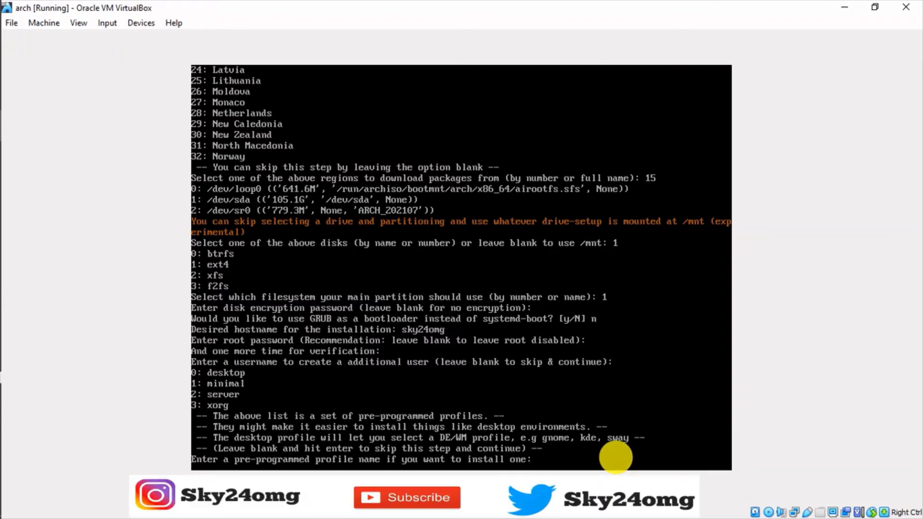
Choose profile 0 (desktop), environment 0 (awesome) and driver 4 (VMware / VirtualBox)
type("0")
key("Return")
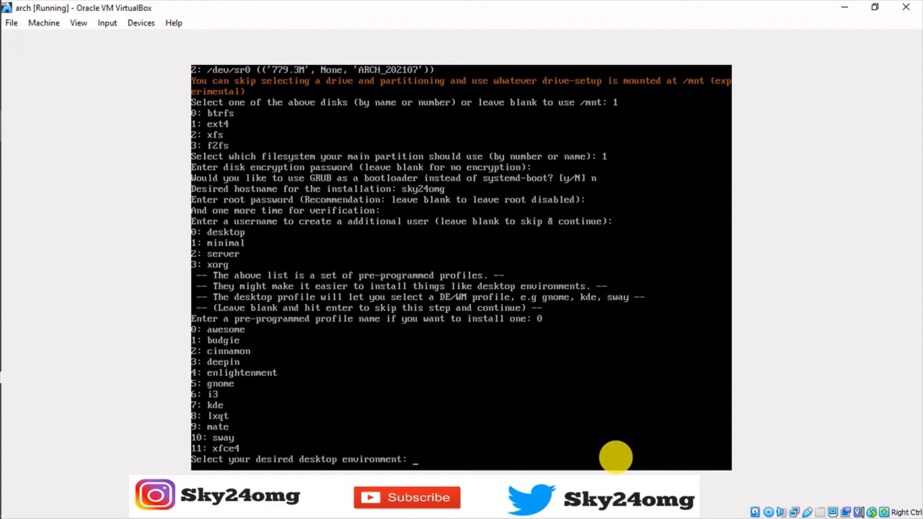
type("0")
key("Return")
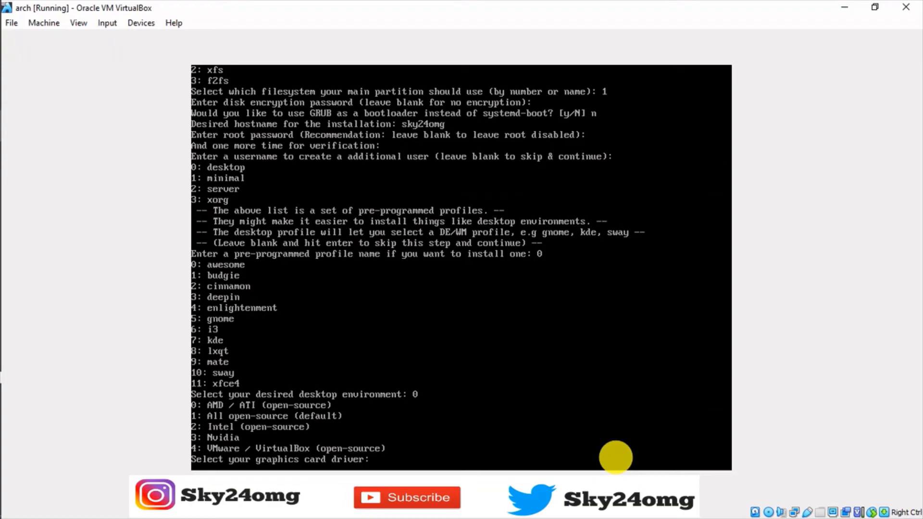
type("4")
key("Return")
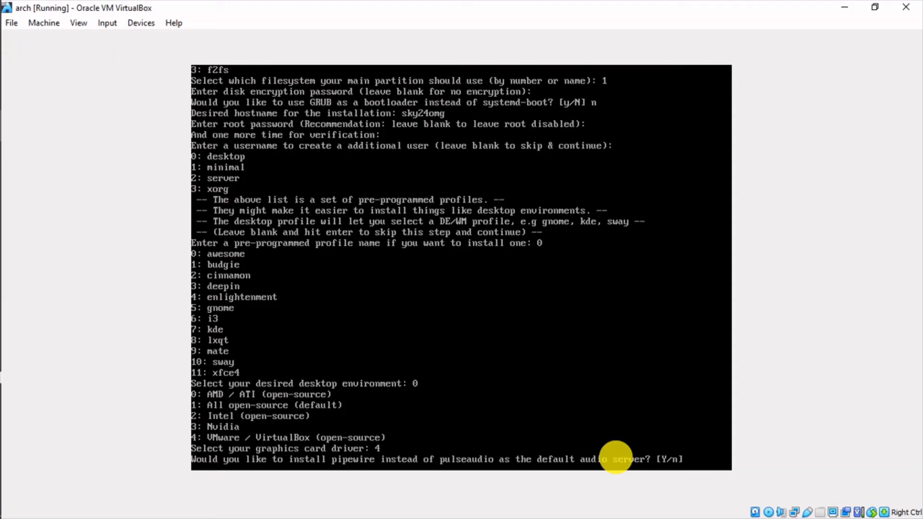
Use pipewire as the audio server and add no extra packages
type("y")
key("Return")
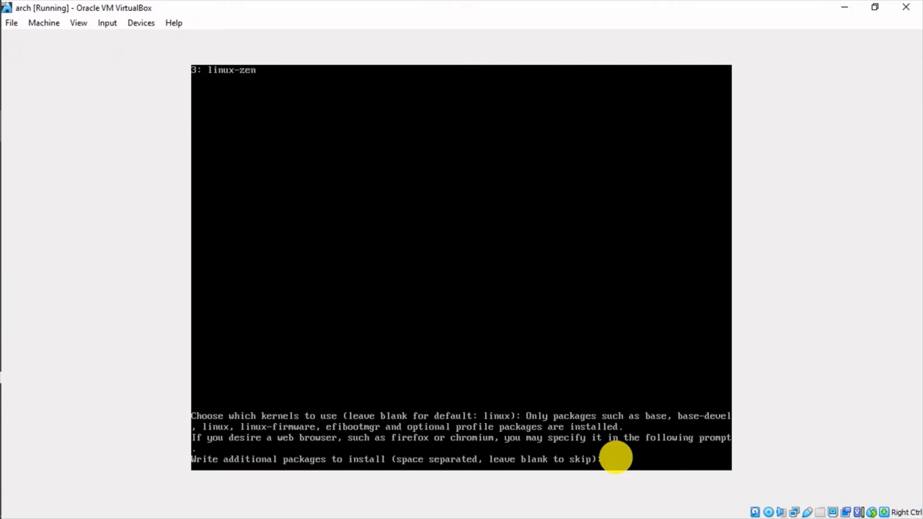
key("Return")
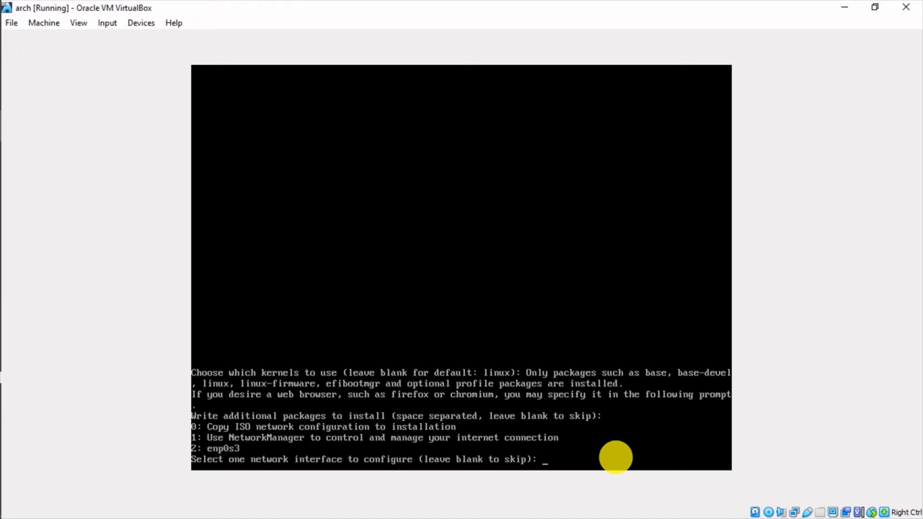
Copy the ISO network configuration, keep UTC timezone, and enable NTP time sync
type("0")
key("Return")
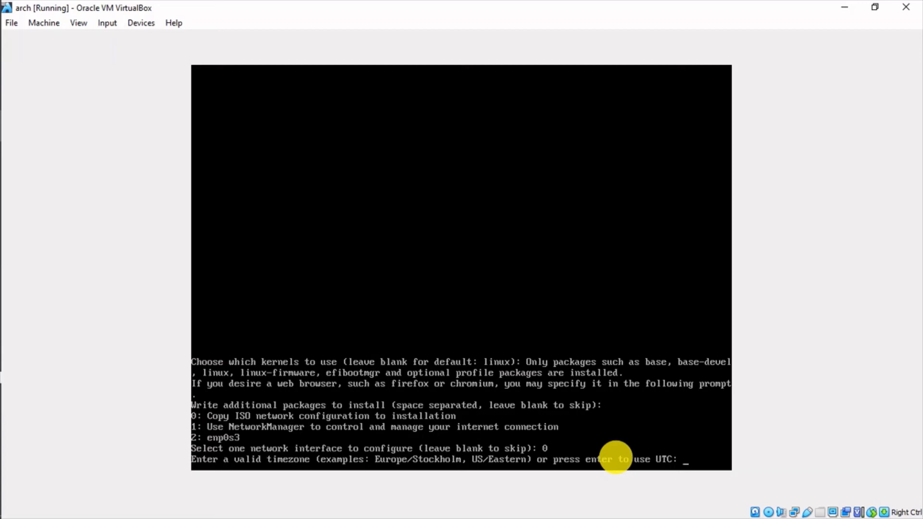
key("Return")
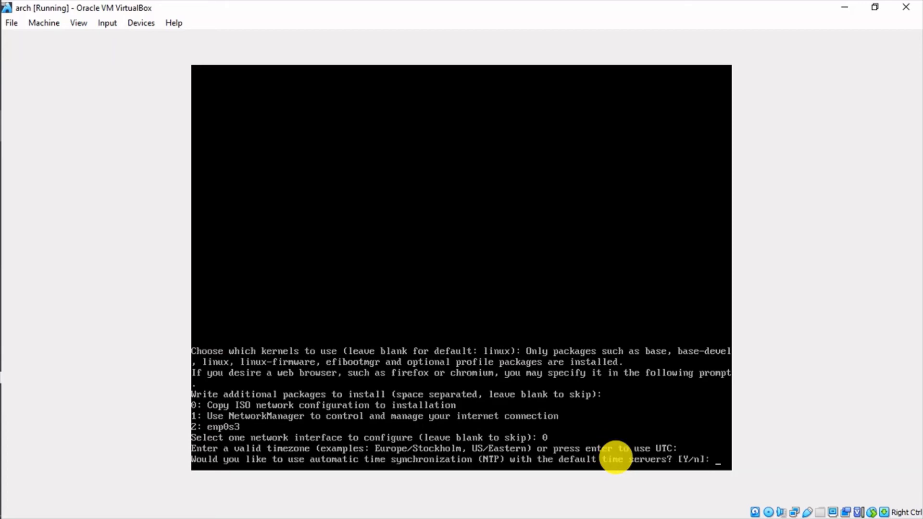
type("y")
key("Return")
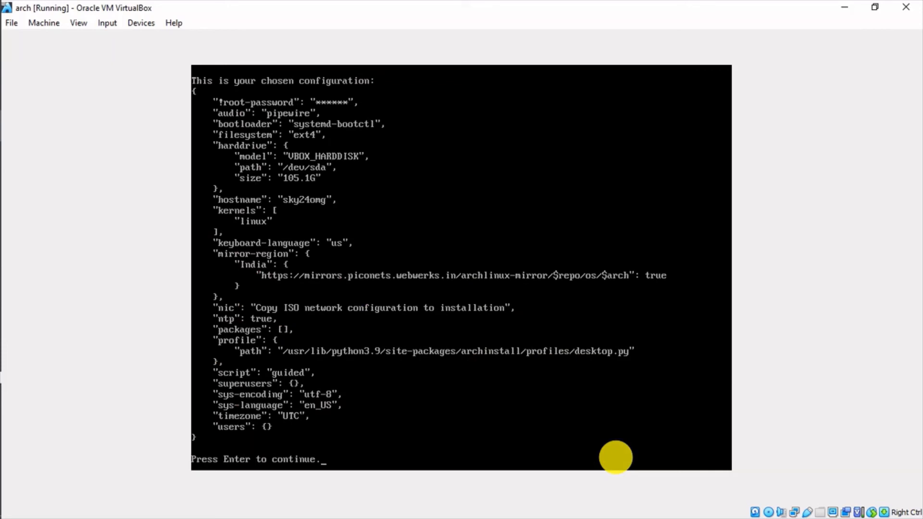
Run the installation, then power the new system off with sudo shutdown now
key("Return")
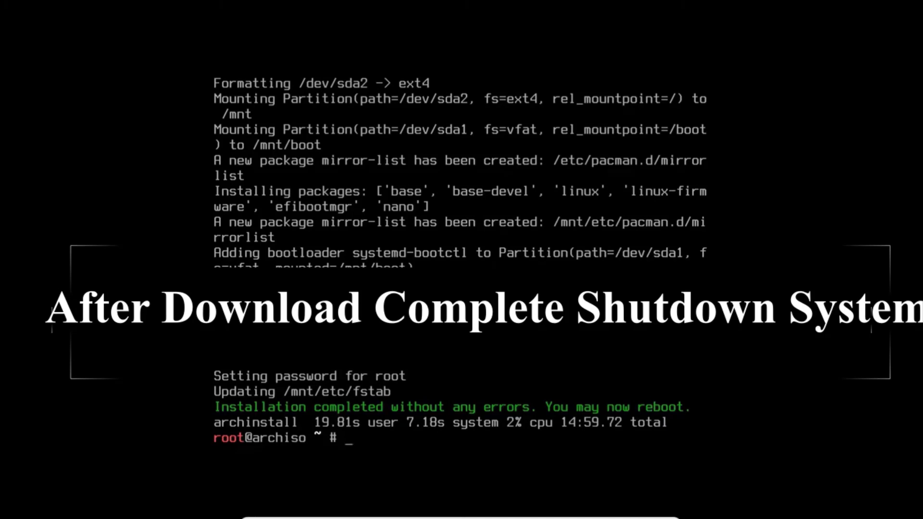
type("sudo shutdo")
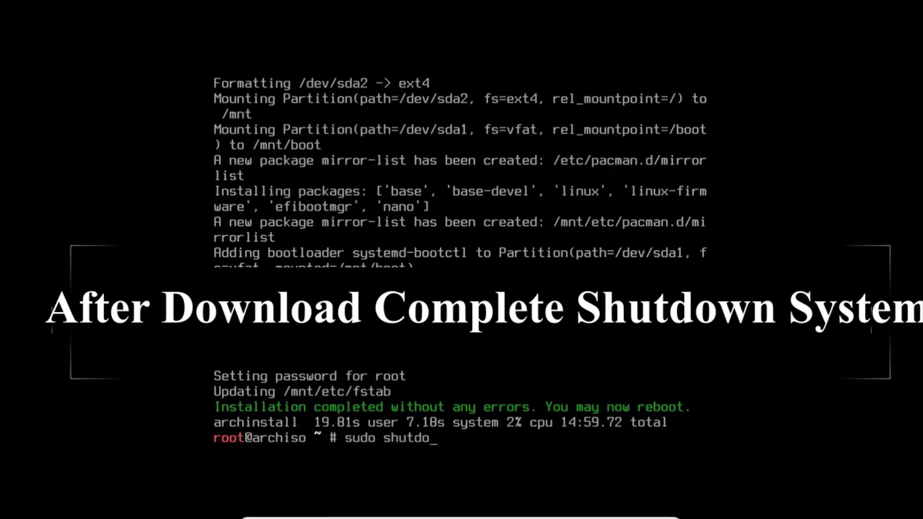
type("wn now")
key("Return")
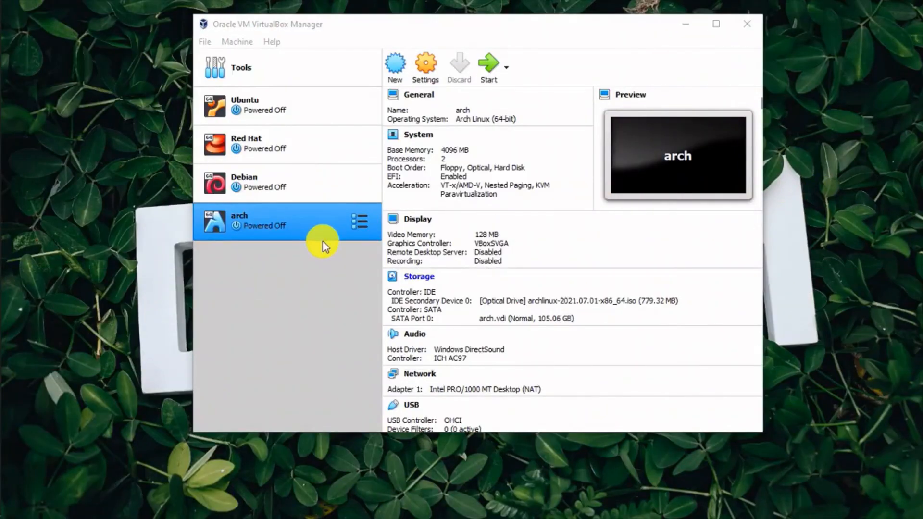
Remove the Arch ISO from the arch machine's IDE optical drive in Storage settings and save
left_click(426, 65)
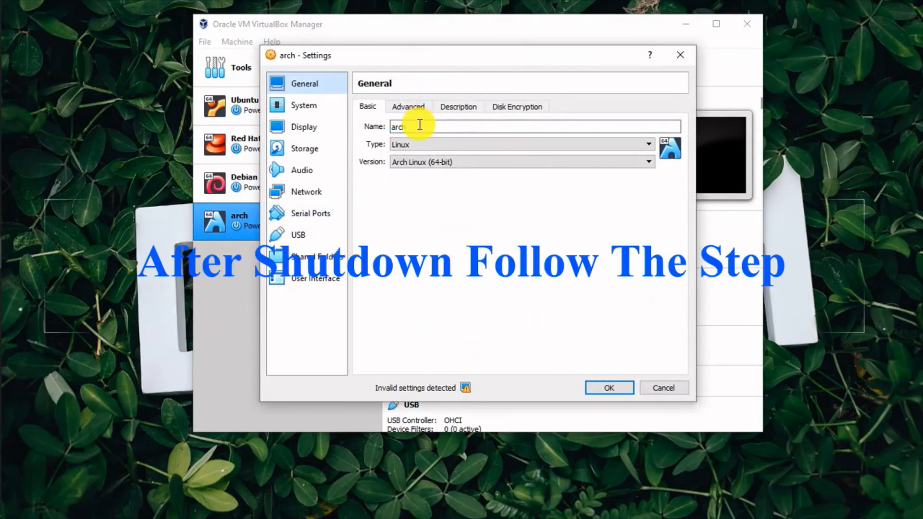
left_click(316, 108)
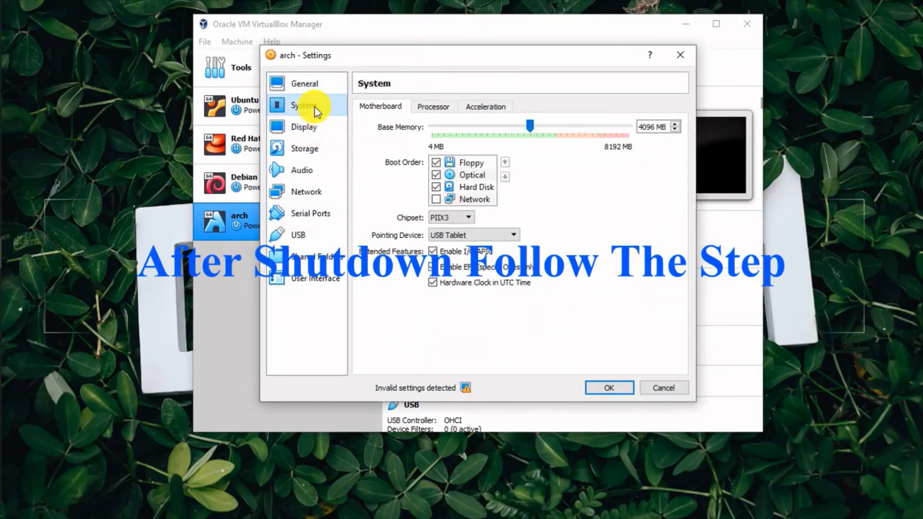
left_click(303, 152)
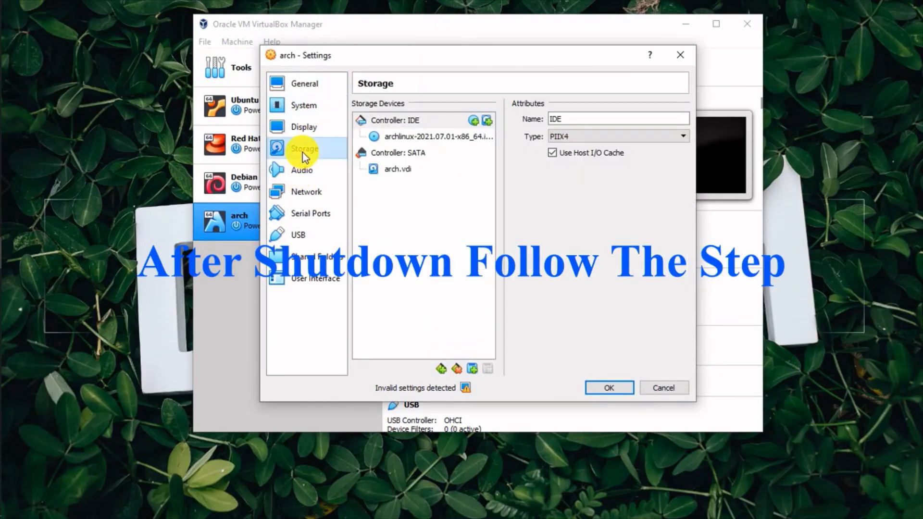
left_click(454, 136)
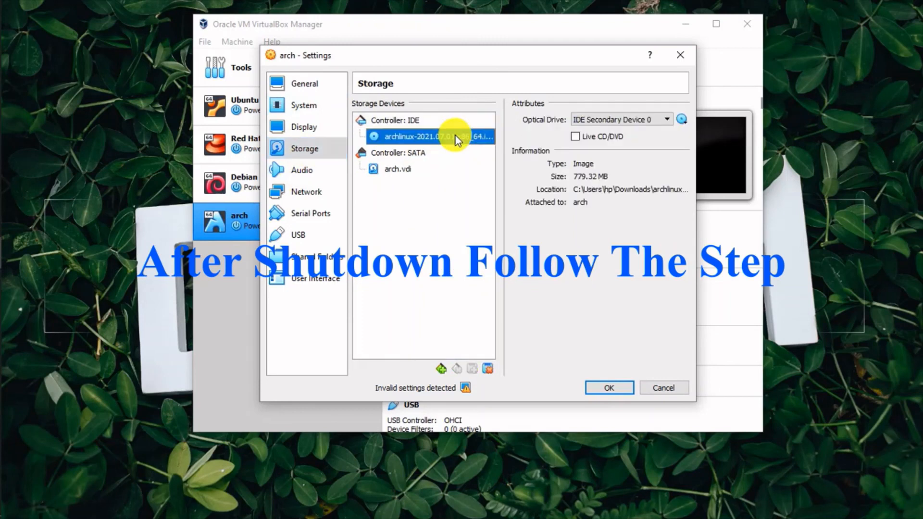
left_click(682, 120)
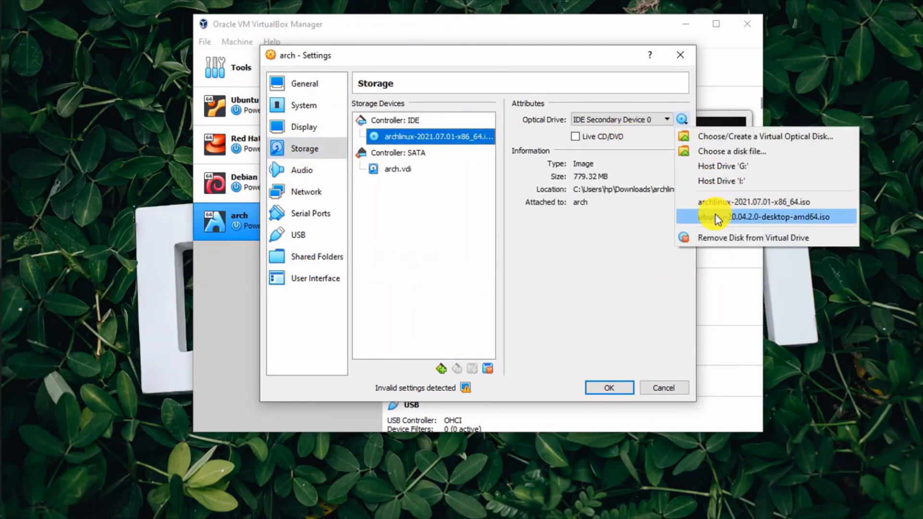
left_click(766, 238)
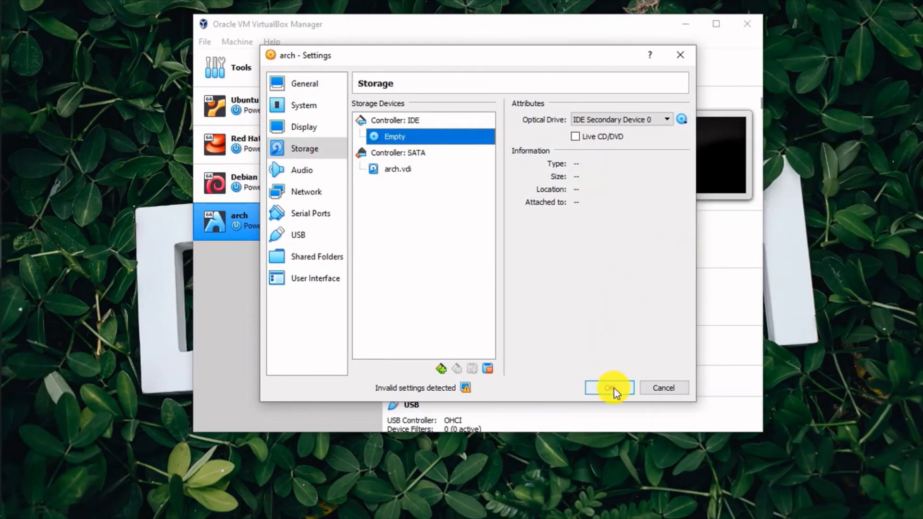
left_click(614, 388)
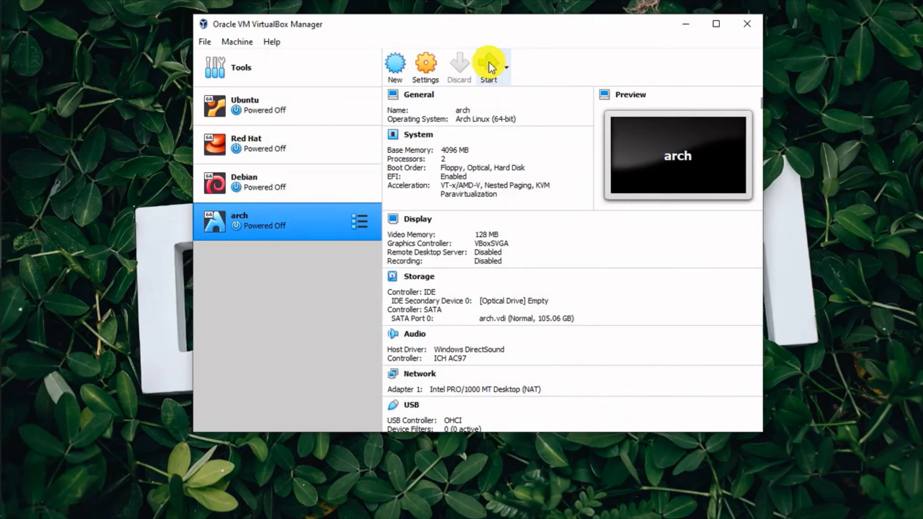